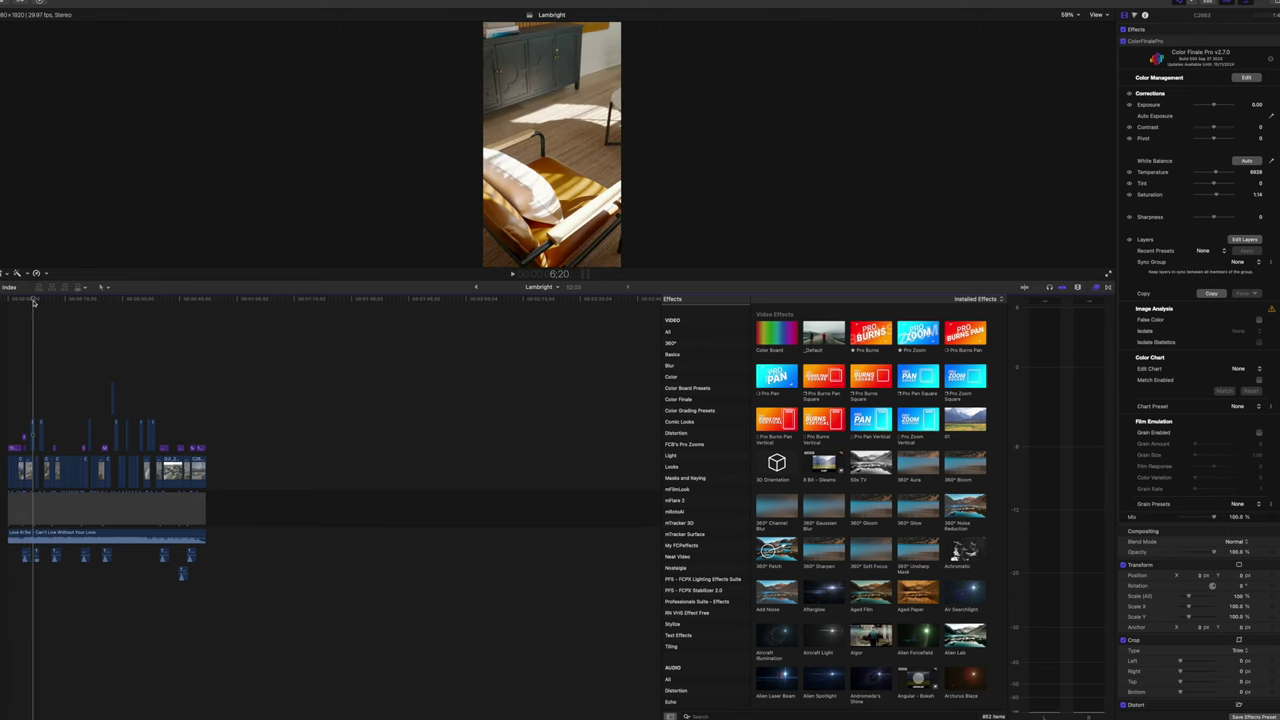
Zoom the timeline in and play back the shot where the FAR logo covers the wall TV.
key("super+equal")
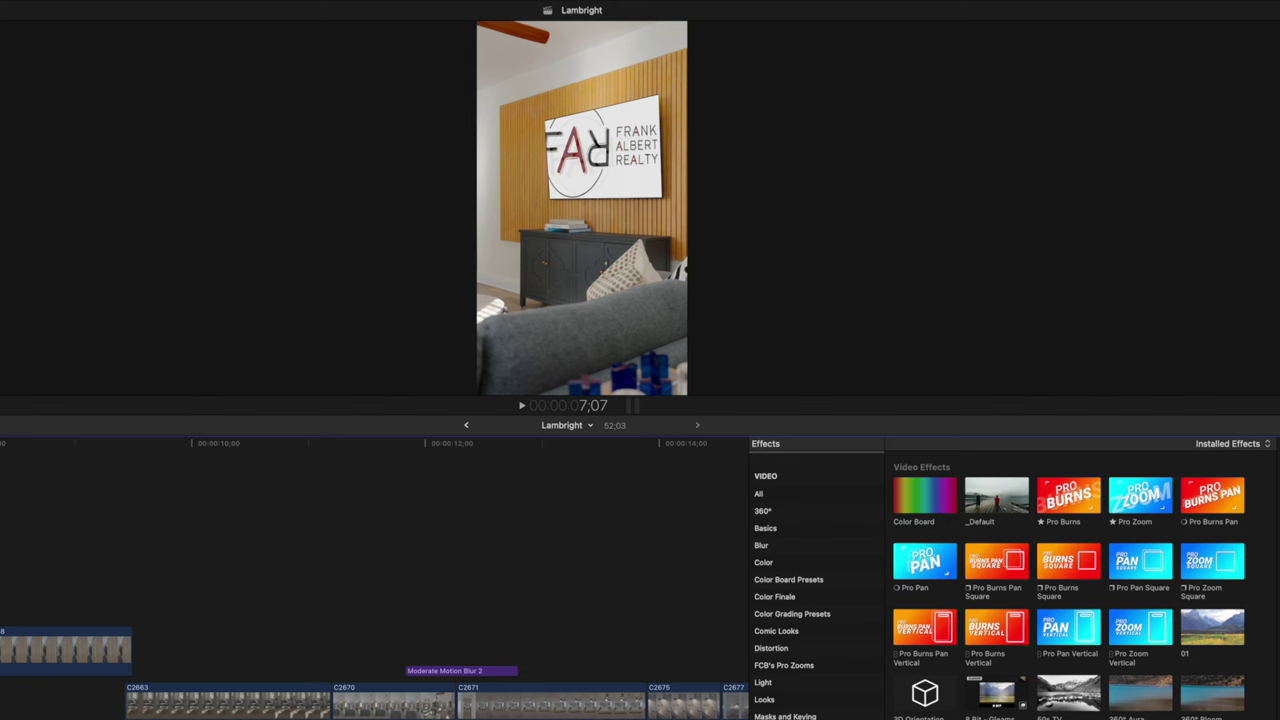
key("Left")
key("Left")
key("Left")
key("Left")
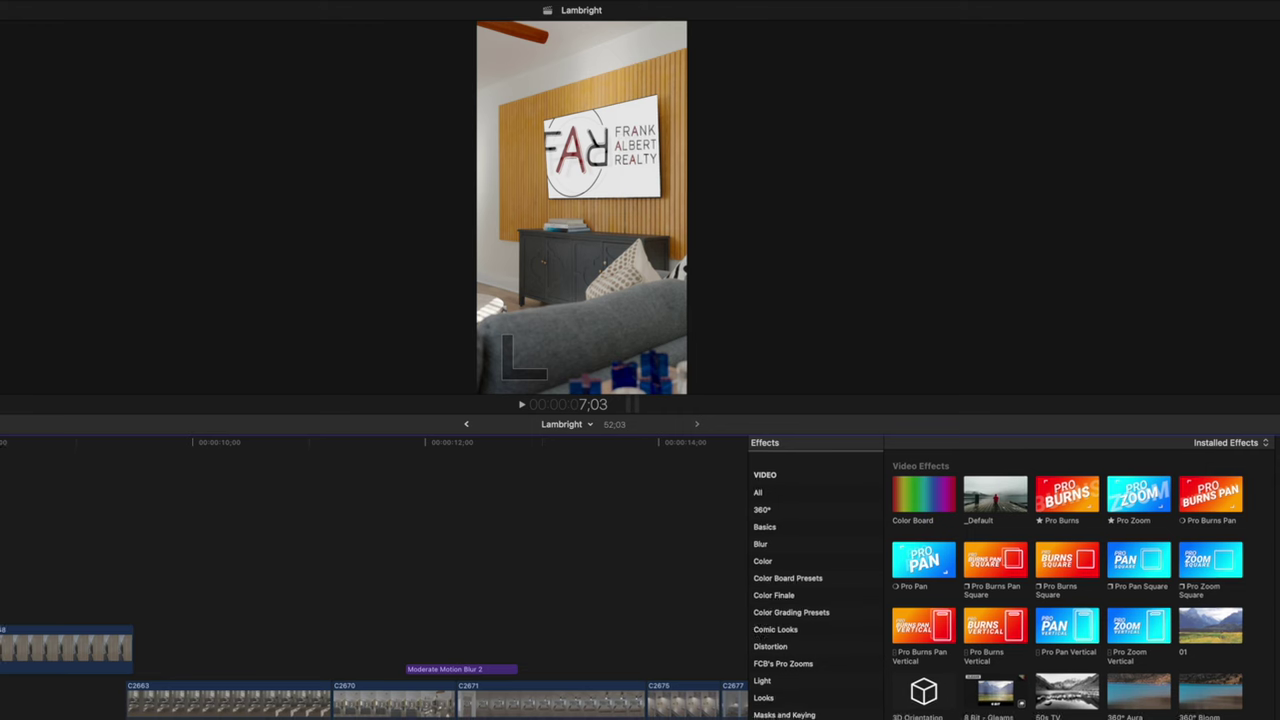
key("space")
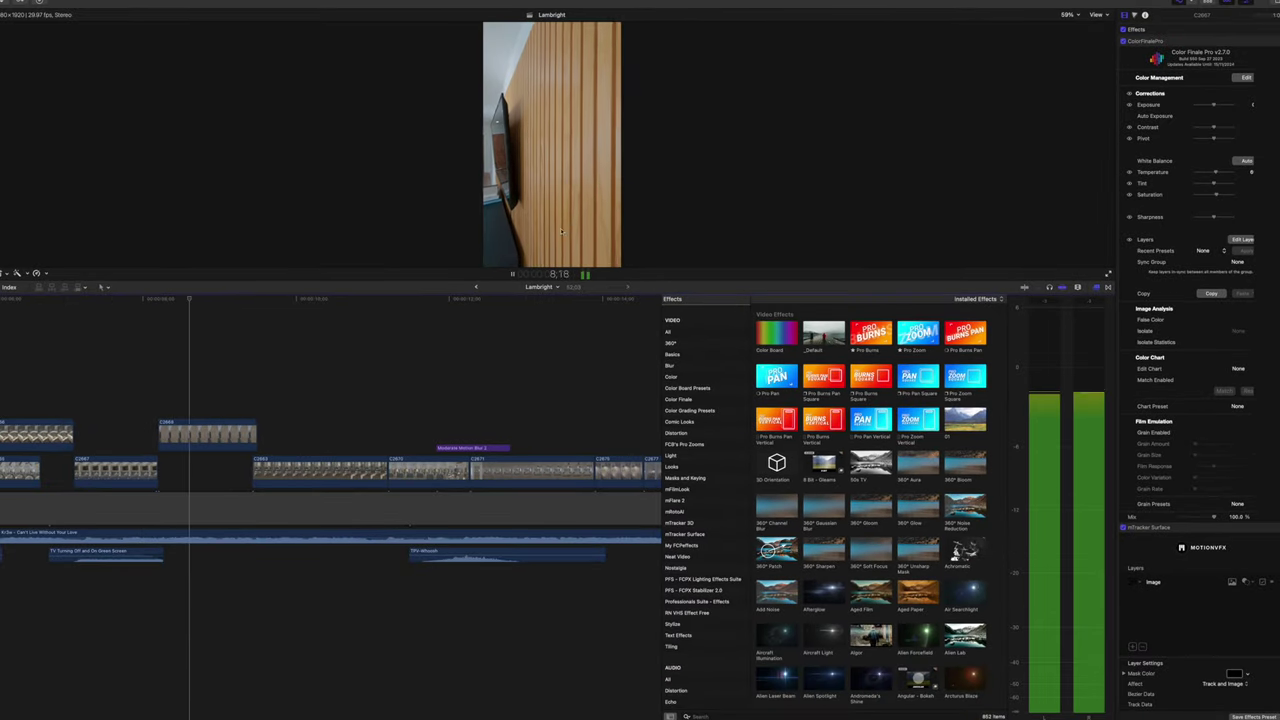
left_click(515, 274)
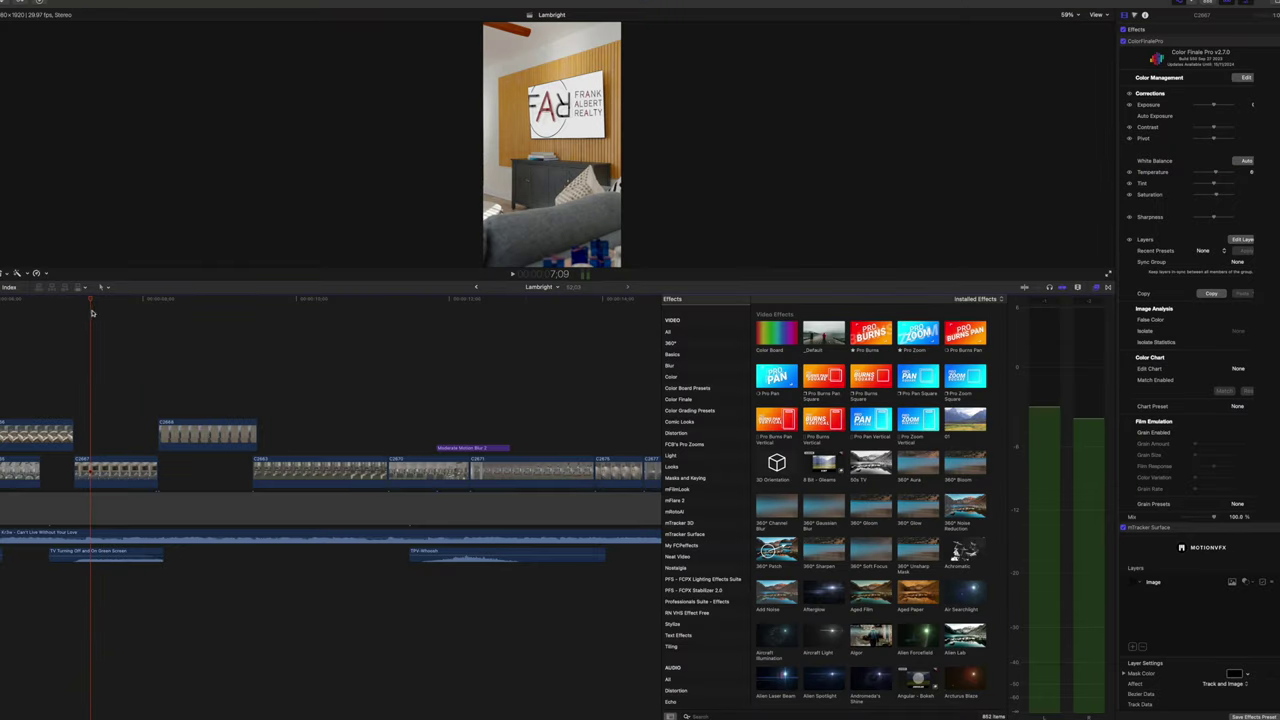
On clip C2667, toggle the first mTracker Surface effect off and on to compare, leaving it off.
left_click(113, 480)
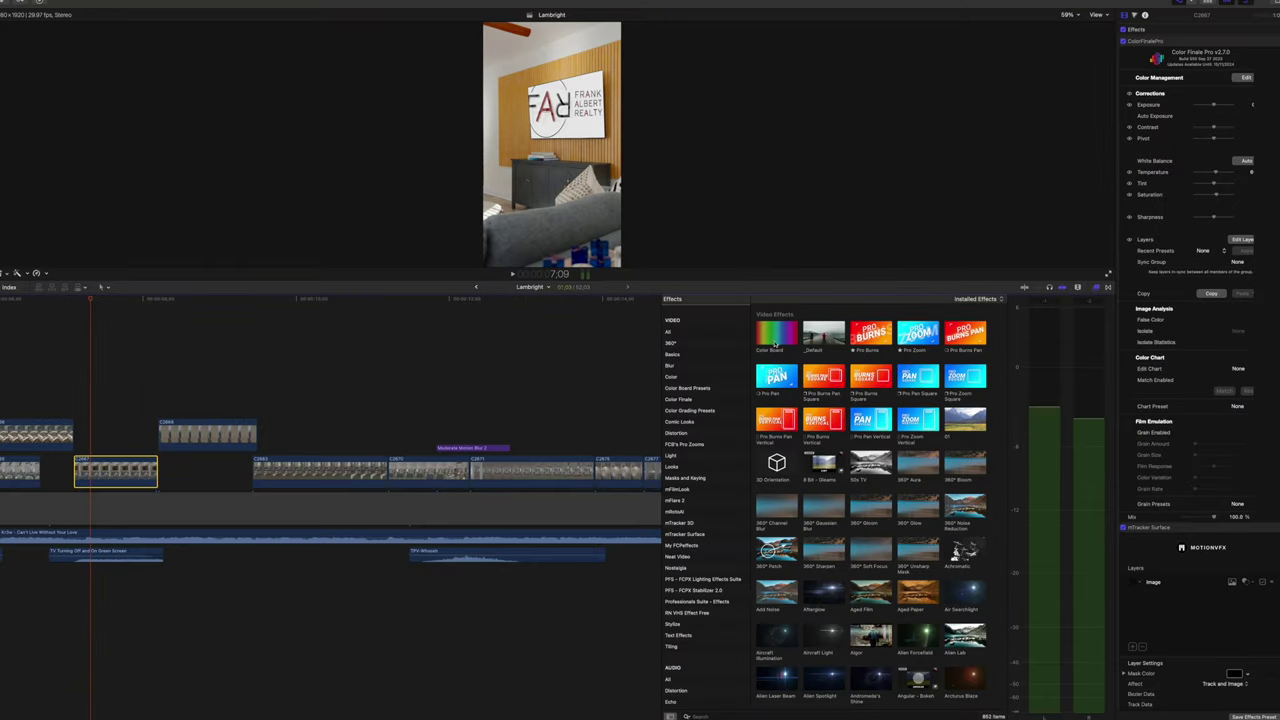
scroll(1211, 471, "down", 10)
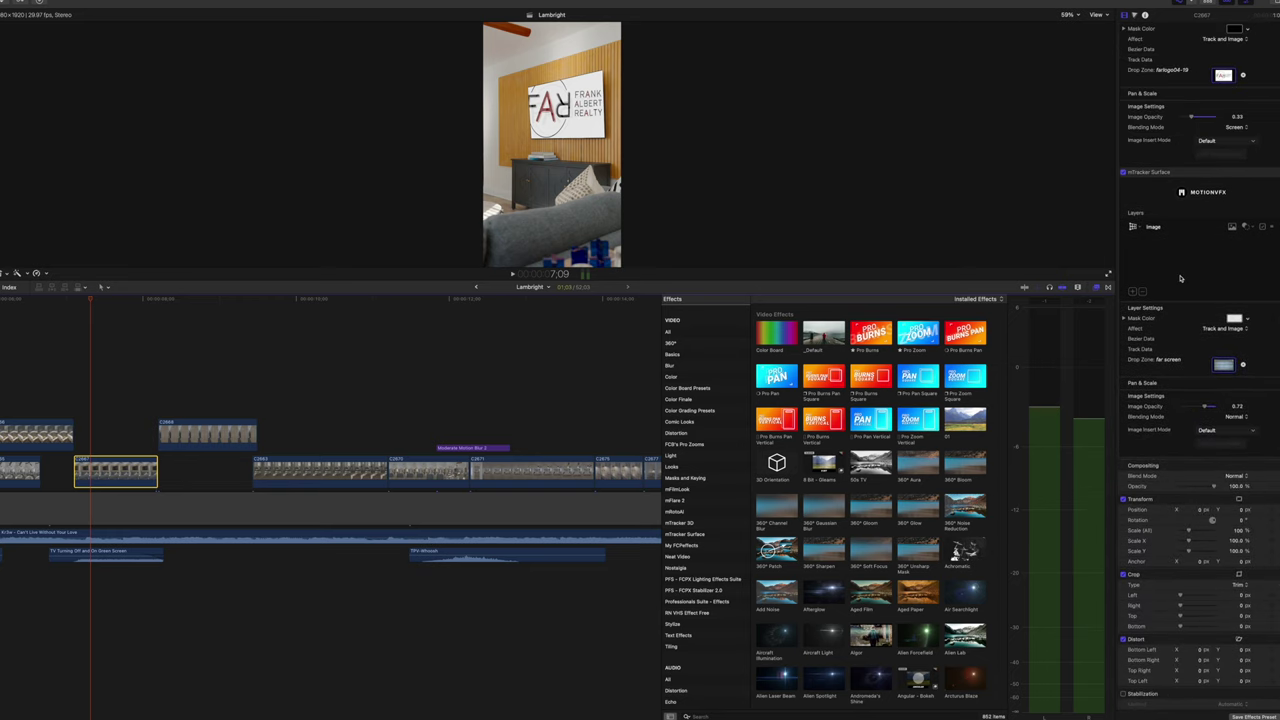
left_click(1124, 172)
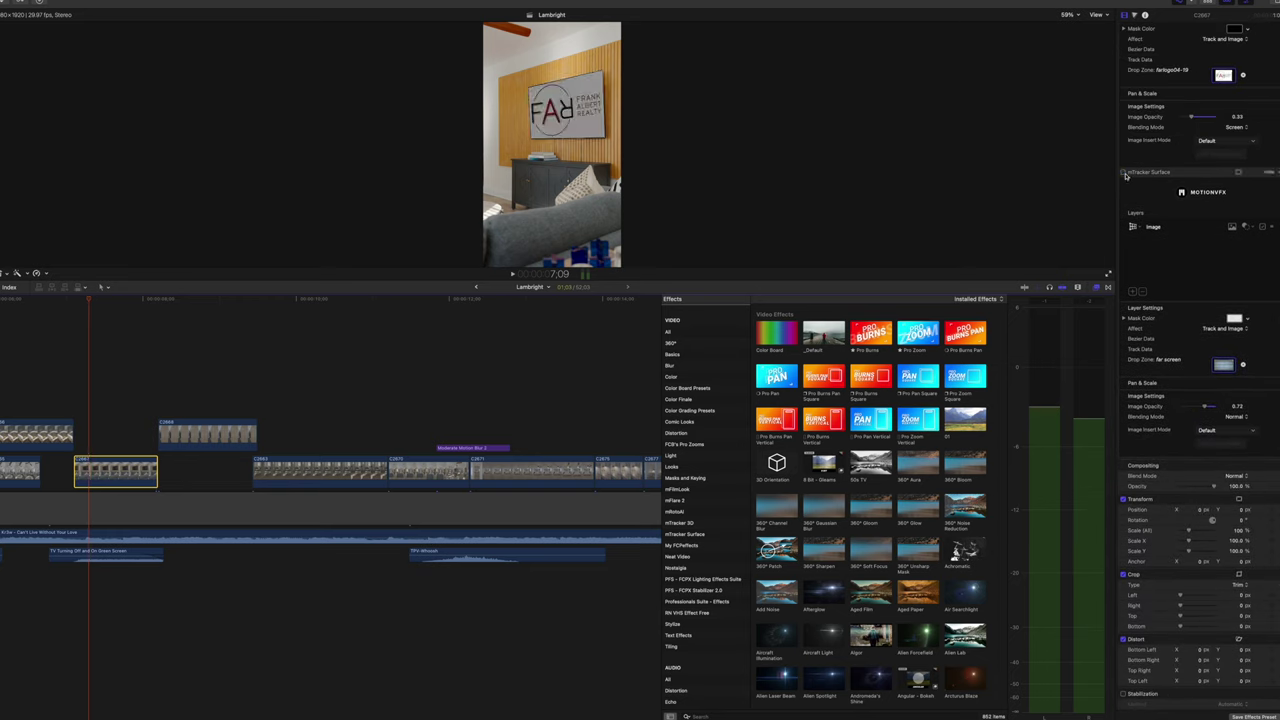
left_click(1124, 172)
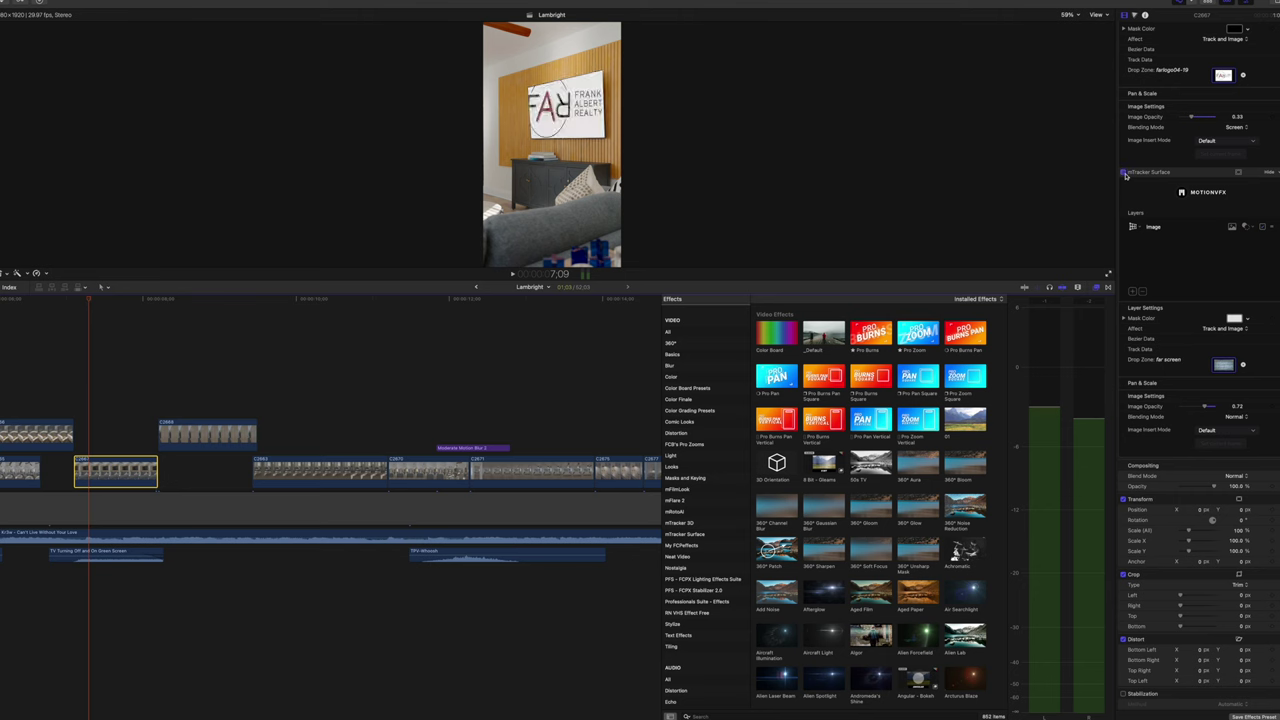
left_click(1124, 172)
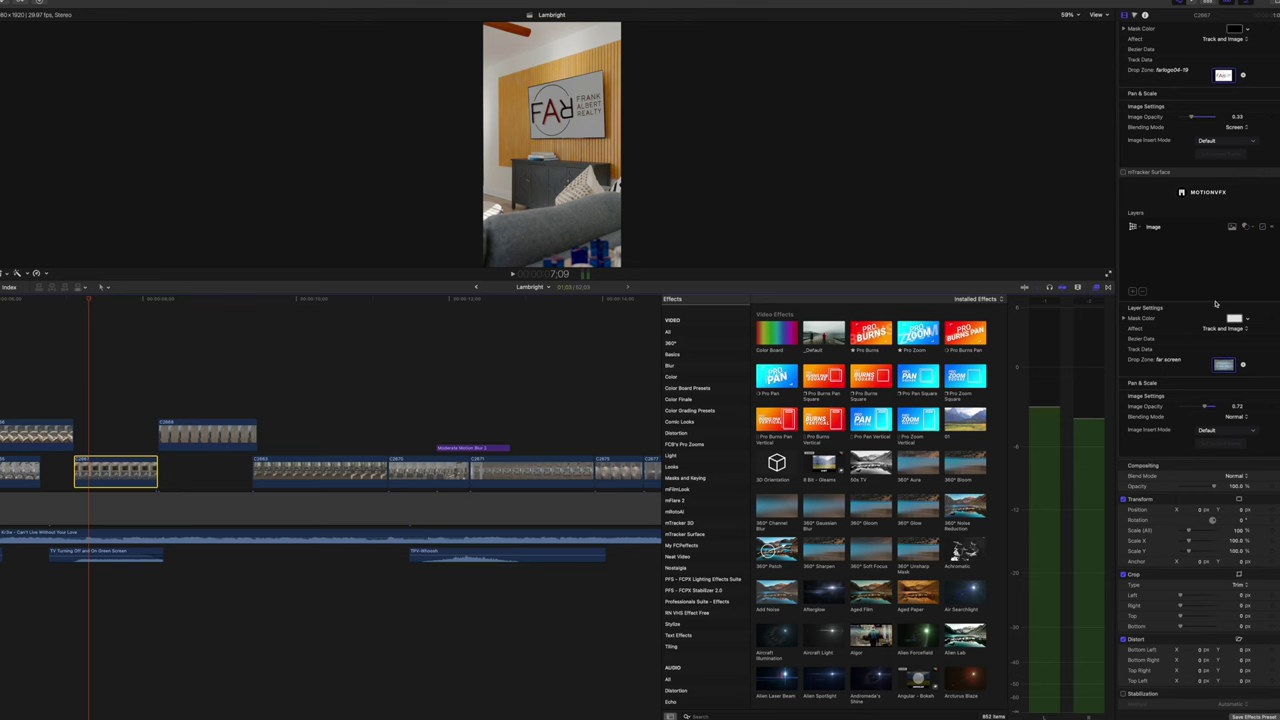
scroll(1149, 120, "up", 6)
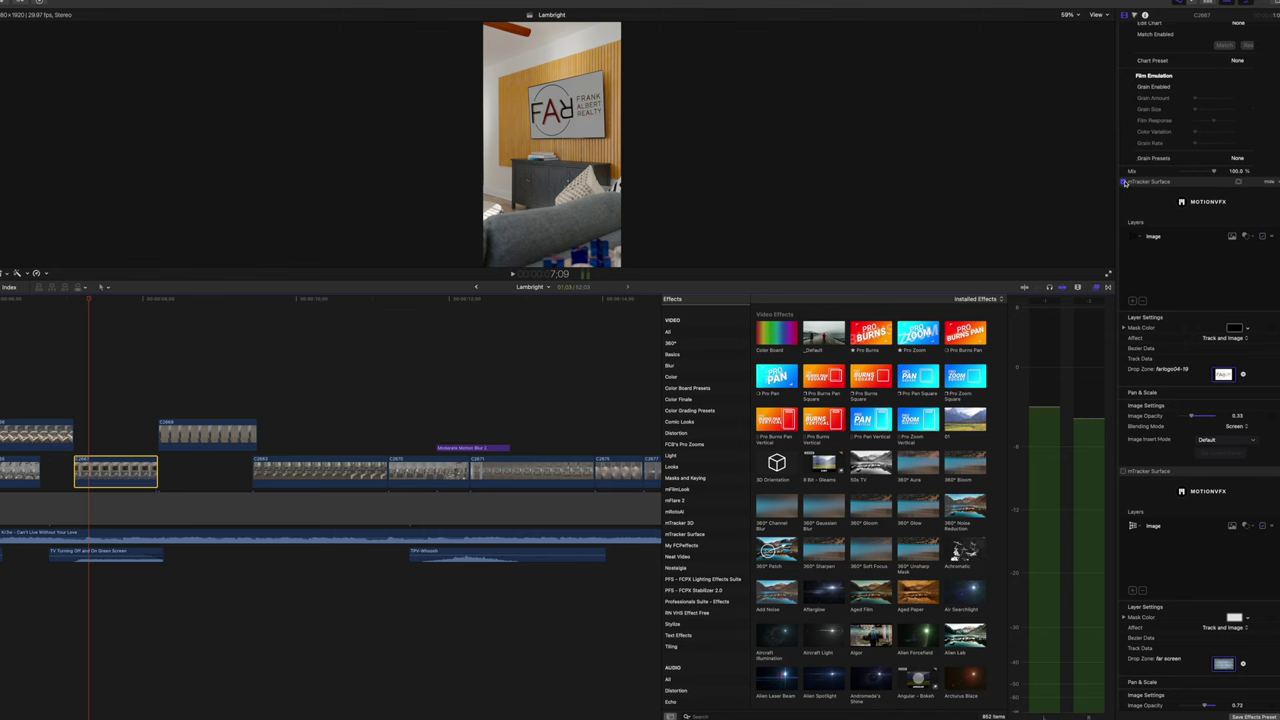
left_click(1124, 182)
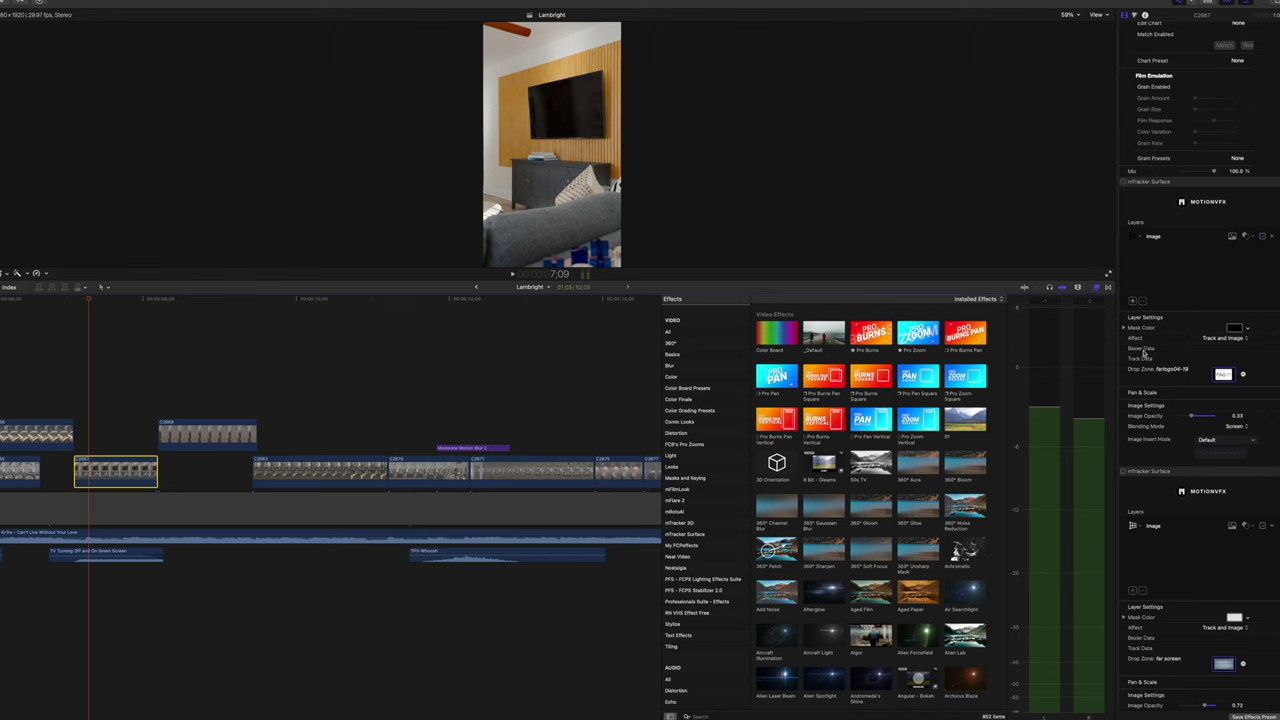
Toggle the second mTracker Surface effect on and off, then show and hide its tracking grid.
left_click(1124, 472)
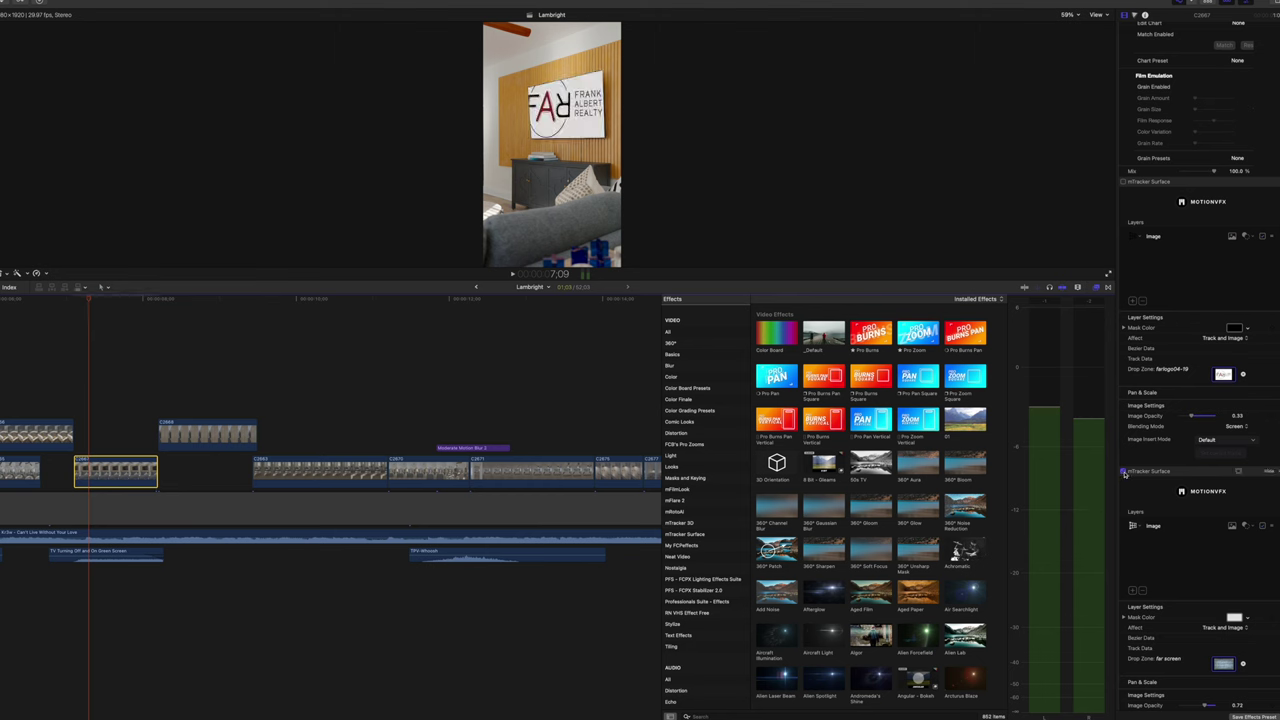
left_click(1124, 472)
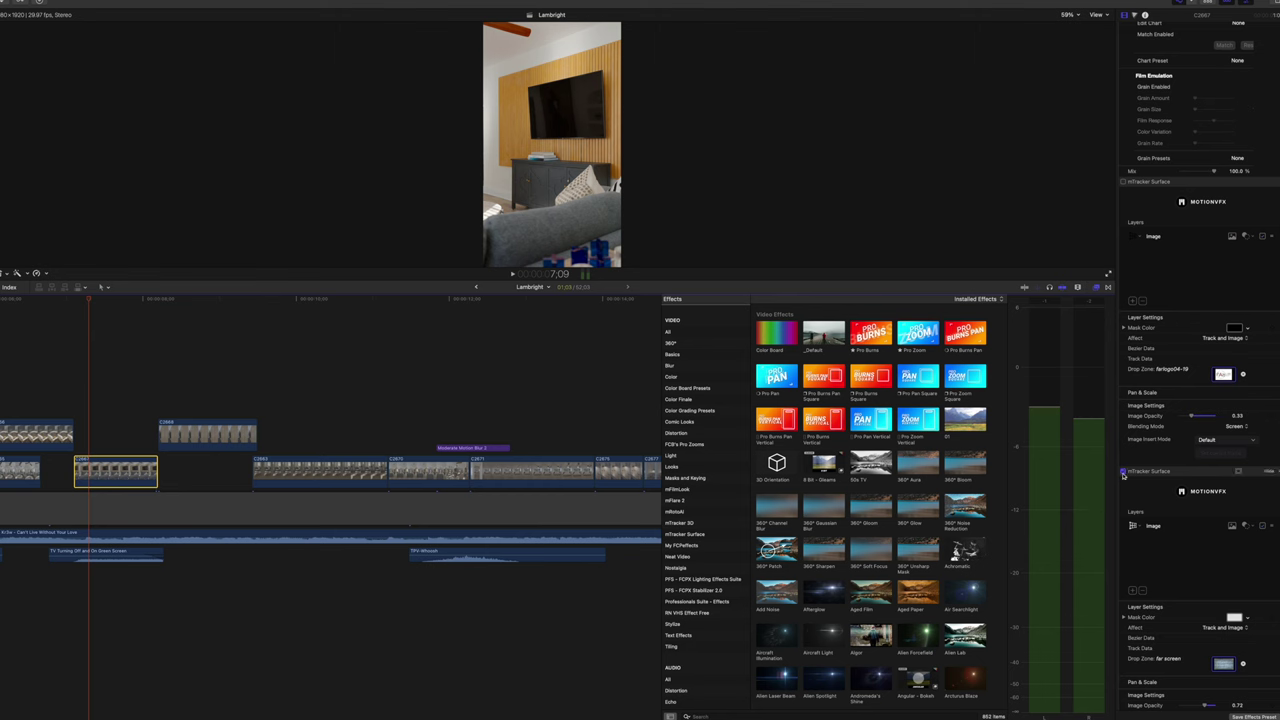
left_click(1124, 472)
left_click(1124, 472)
left_click(1124, 472)
left_click(1125, 478)
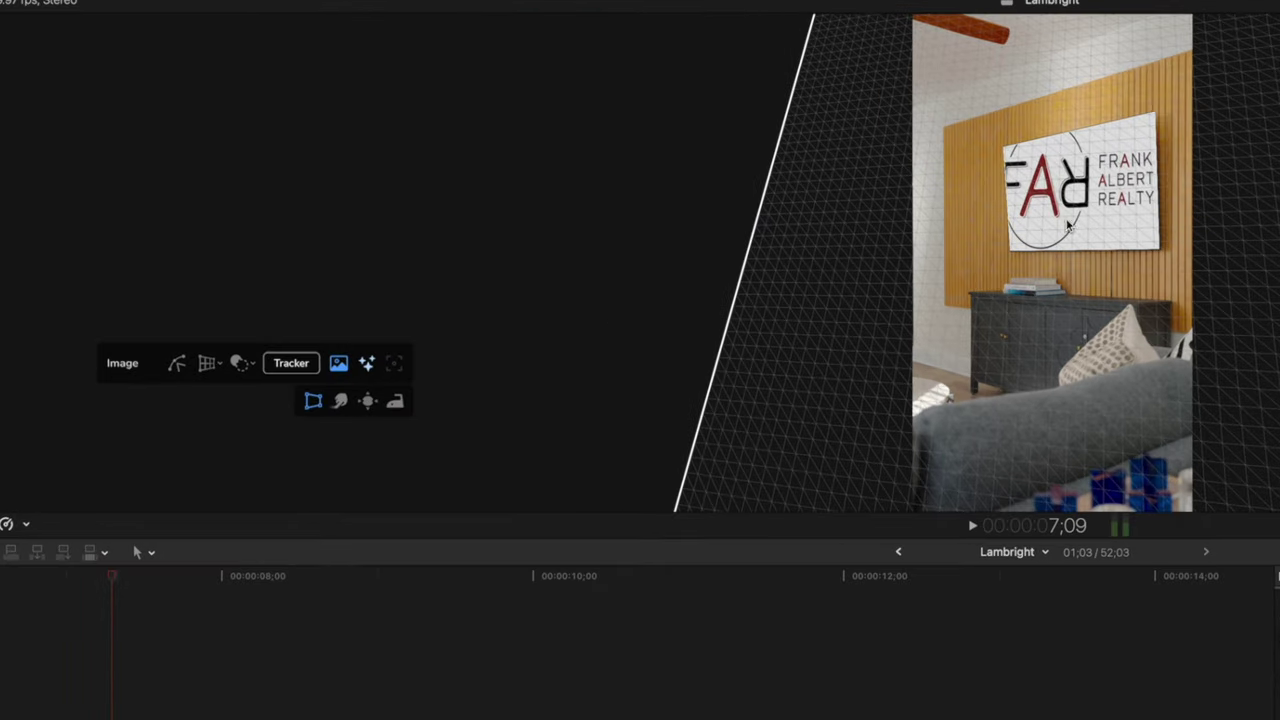
left_click(339, 364)
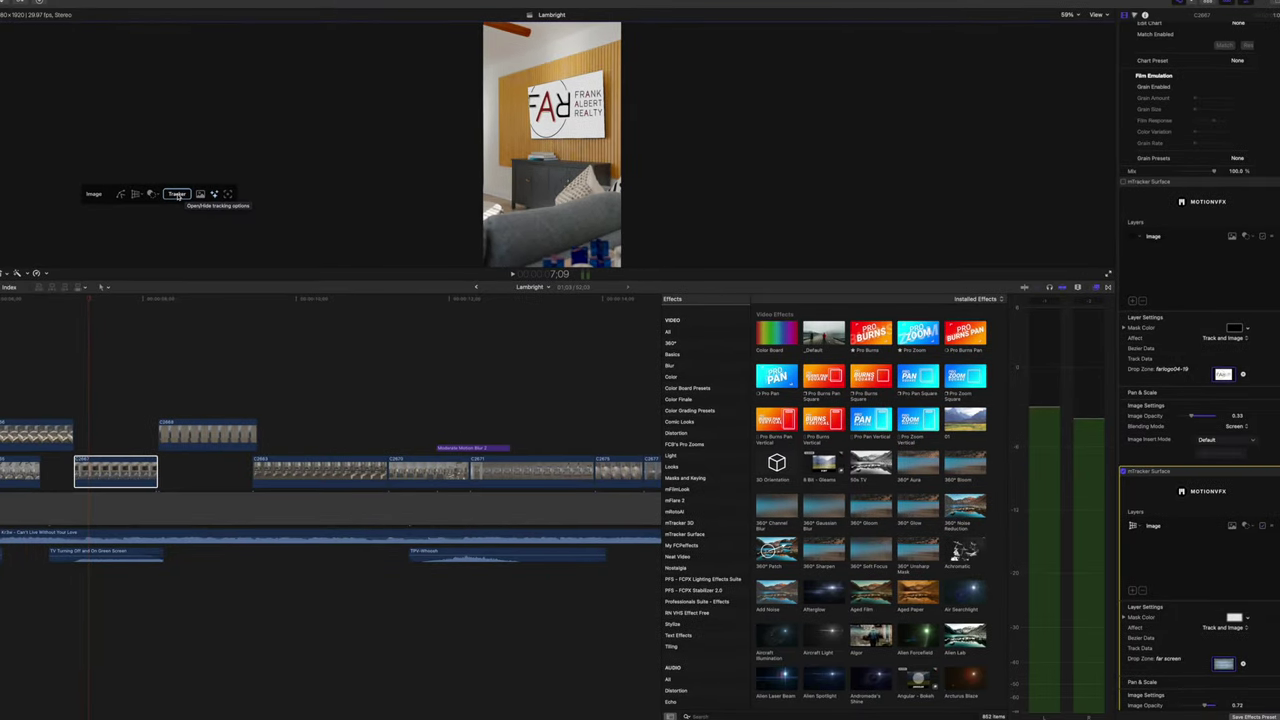
Delete the second mTracker Surface effect from the TV clip.
left_click(134, 468)
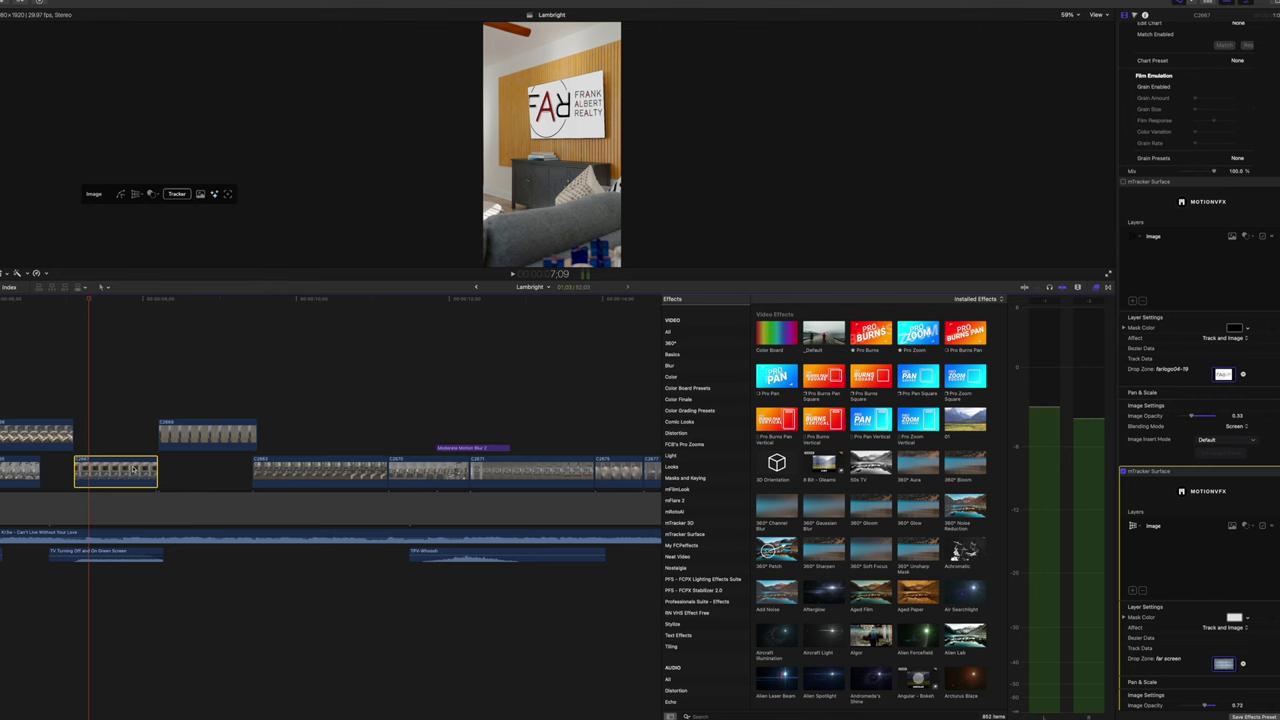
left_click(1178, 473)
key("Delete")
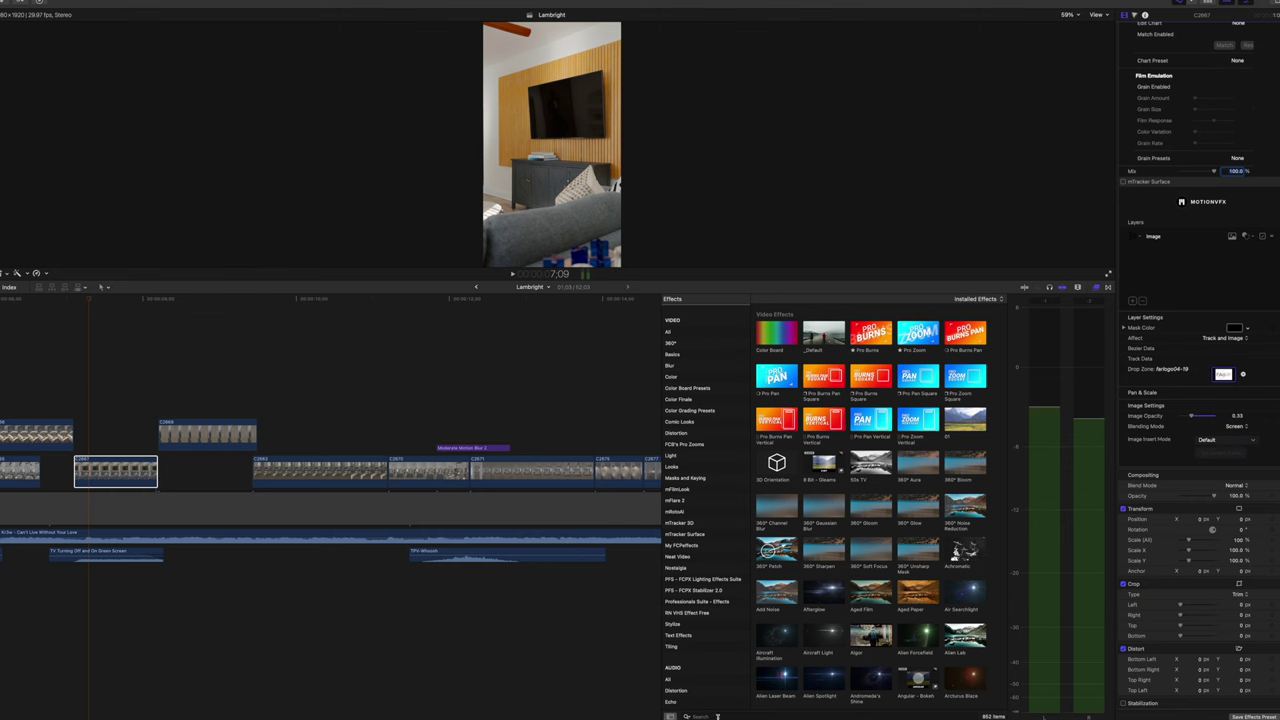
left_click(115, 470)
Apply mTracker Surface, found by searching 'sur', to clip C2667 and view the frame at 100%.
left_click(725, 716)
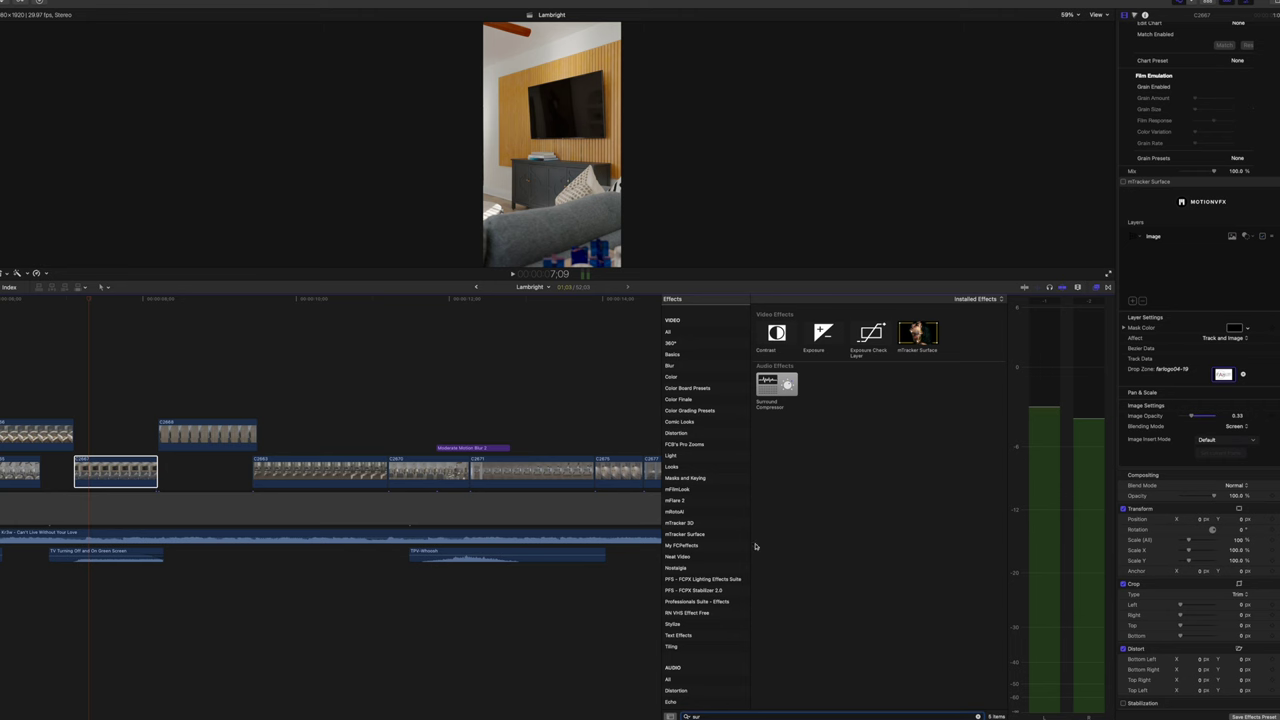
left_click_drag(915, 336, 115, 470)
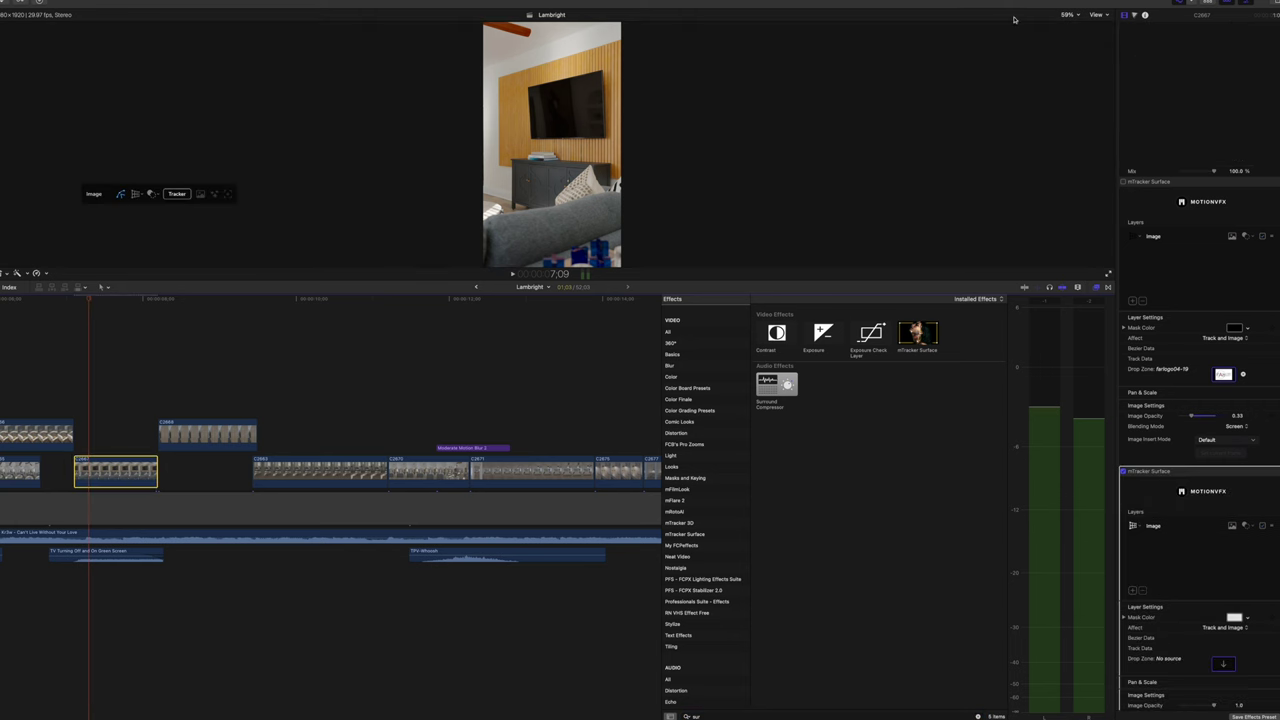
left_click(1068, 15)
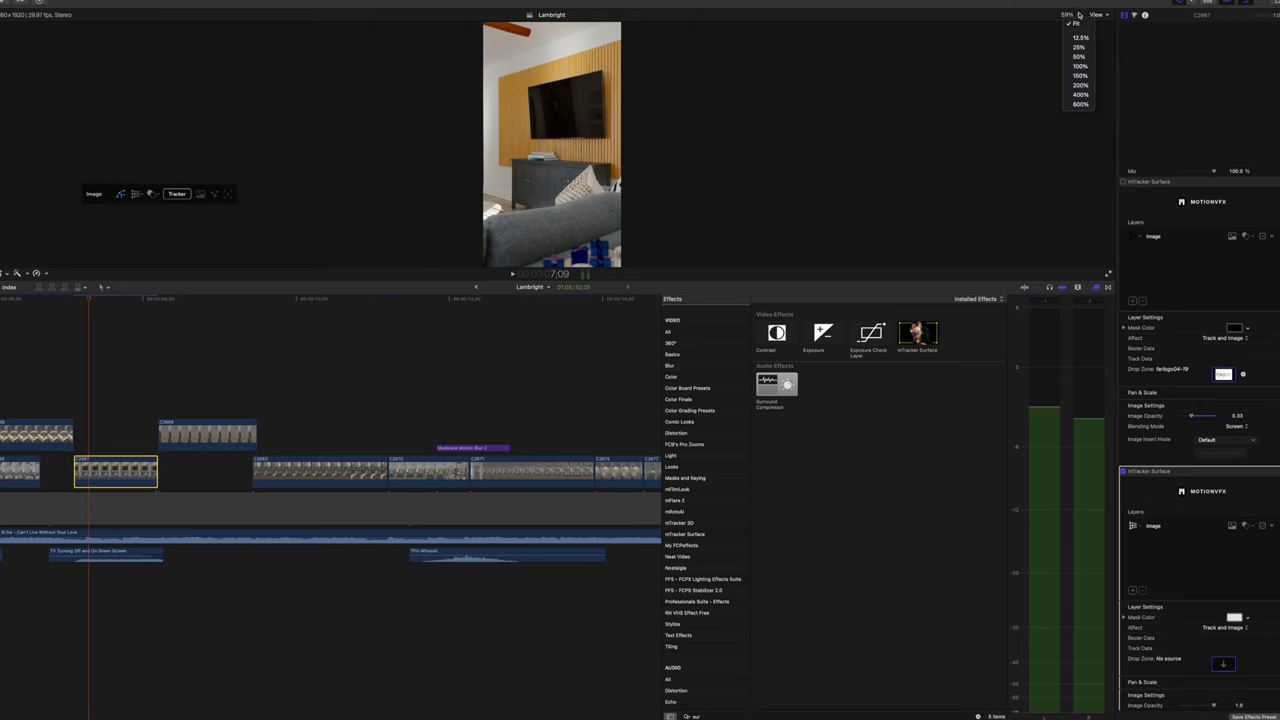
left_click(1087, 66)
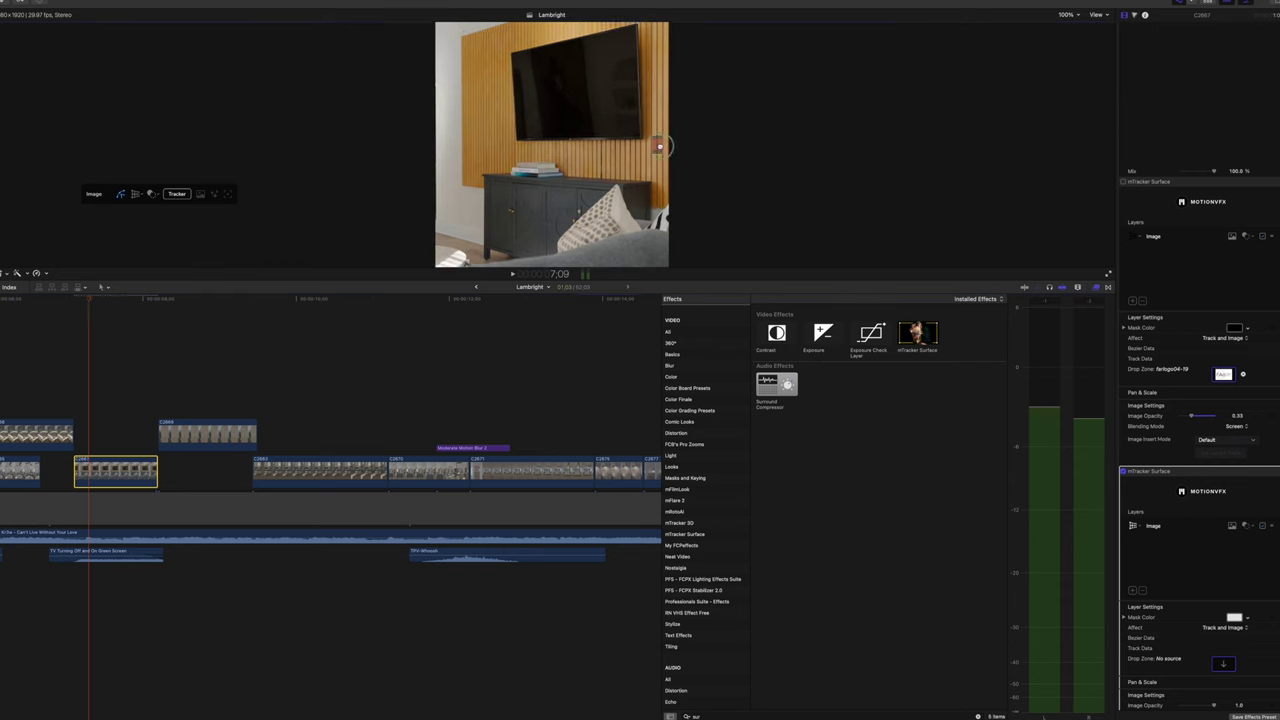
scroll(665, 145, "up", 5)
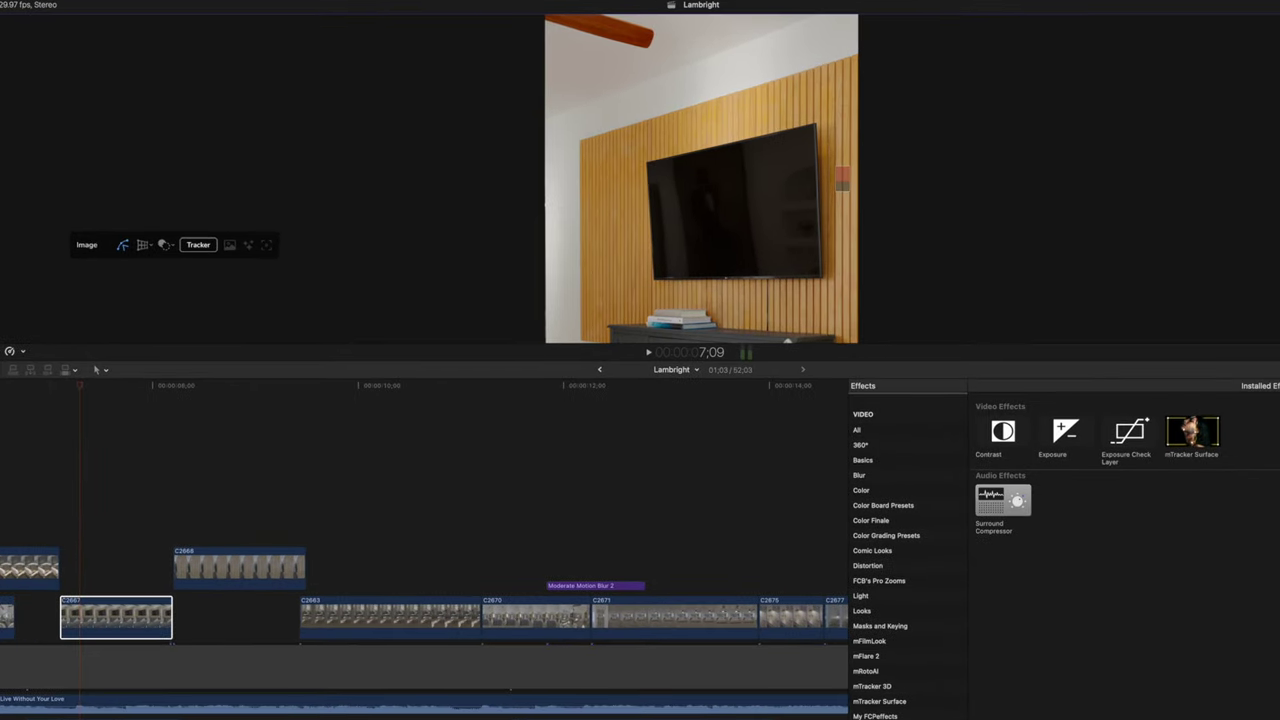
scroll(952, 223, "up", 5)
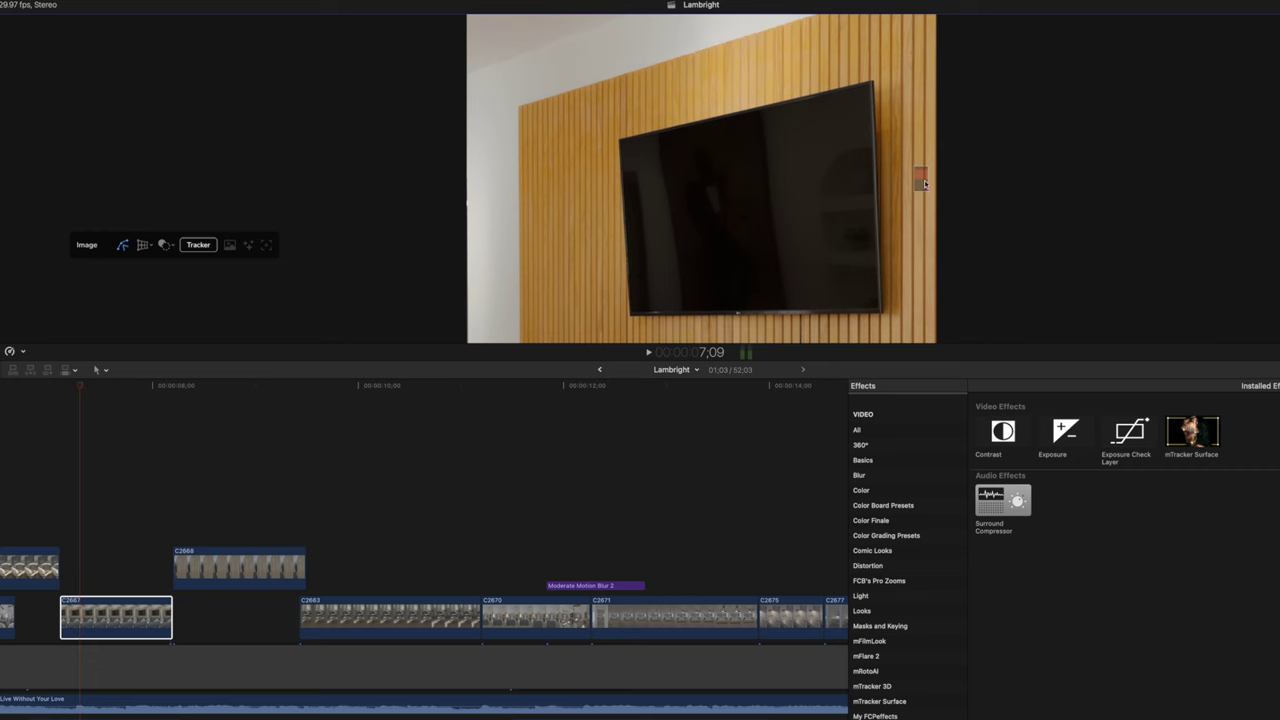
Place a corner at each of the TV's four corners and close the shape at the top-left.
left_click(620, 142)
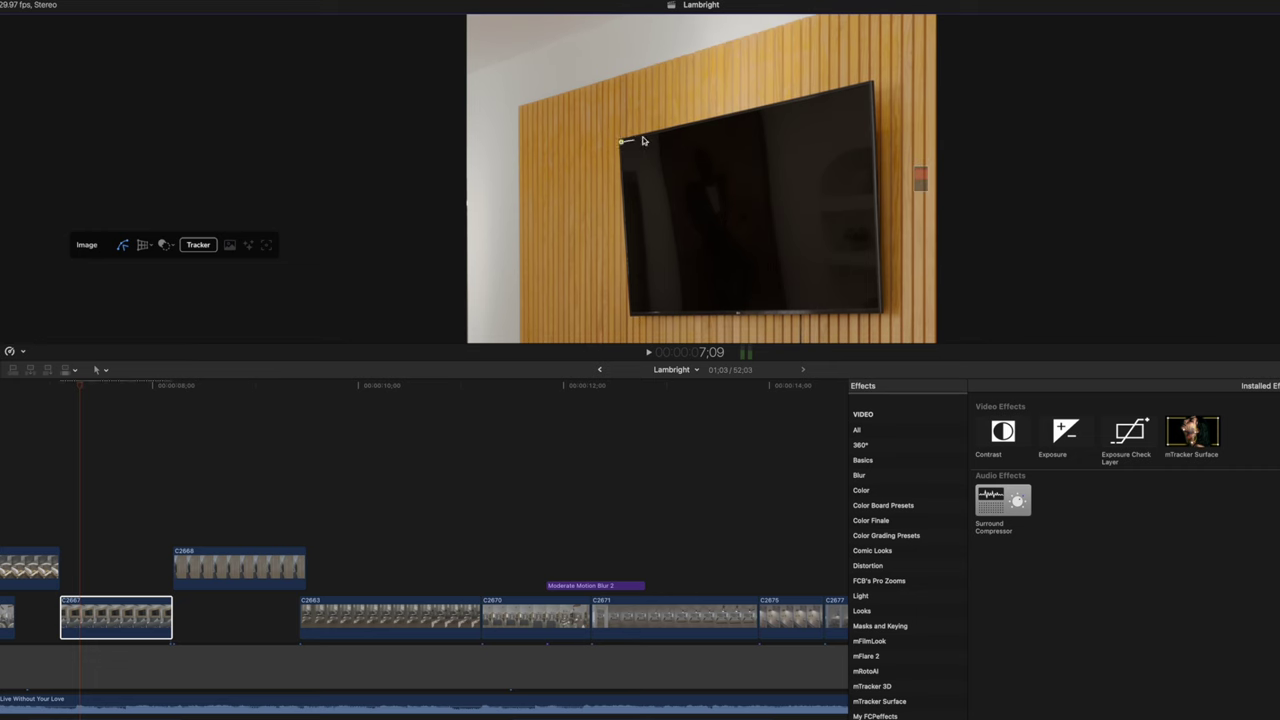
left_click(872, 86)
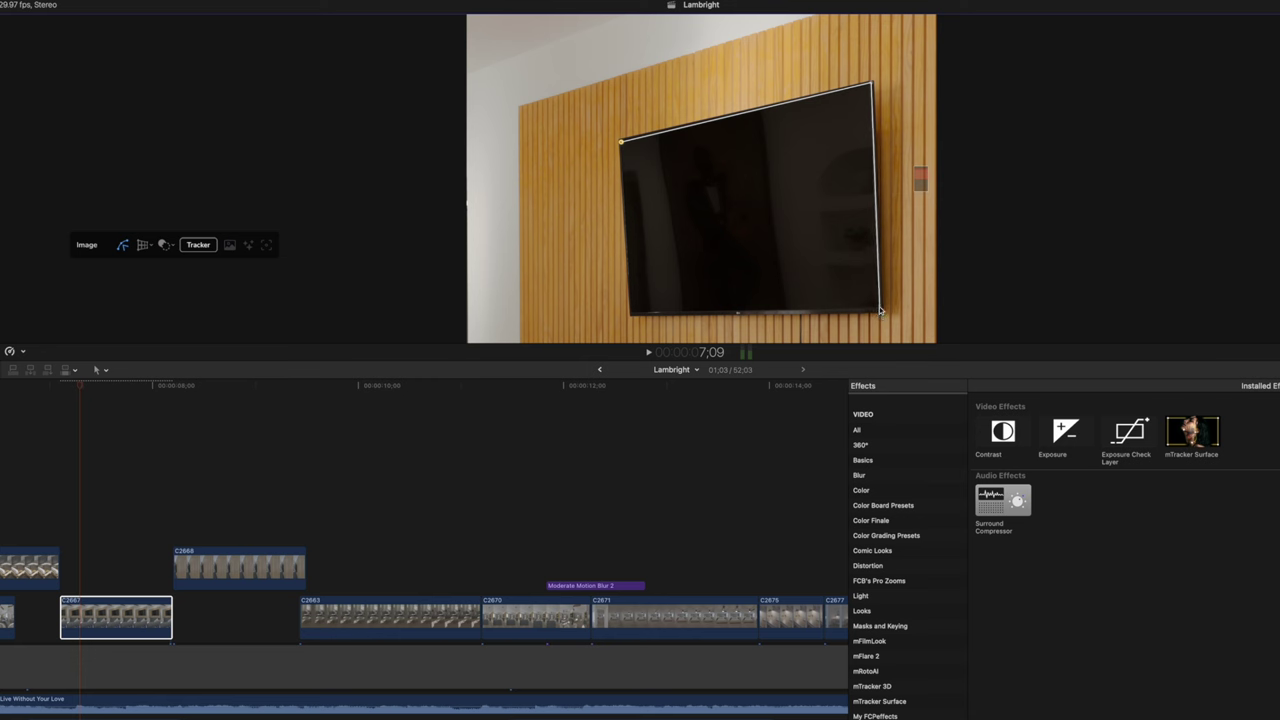
left_click(879, 308)
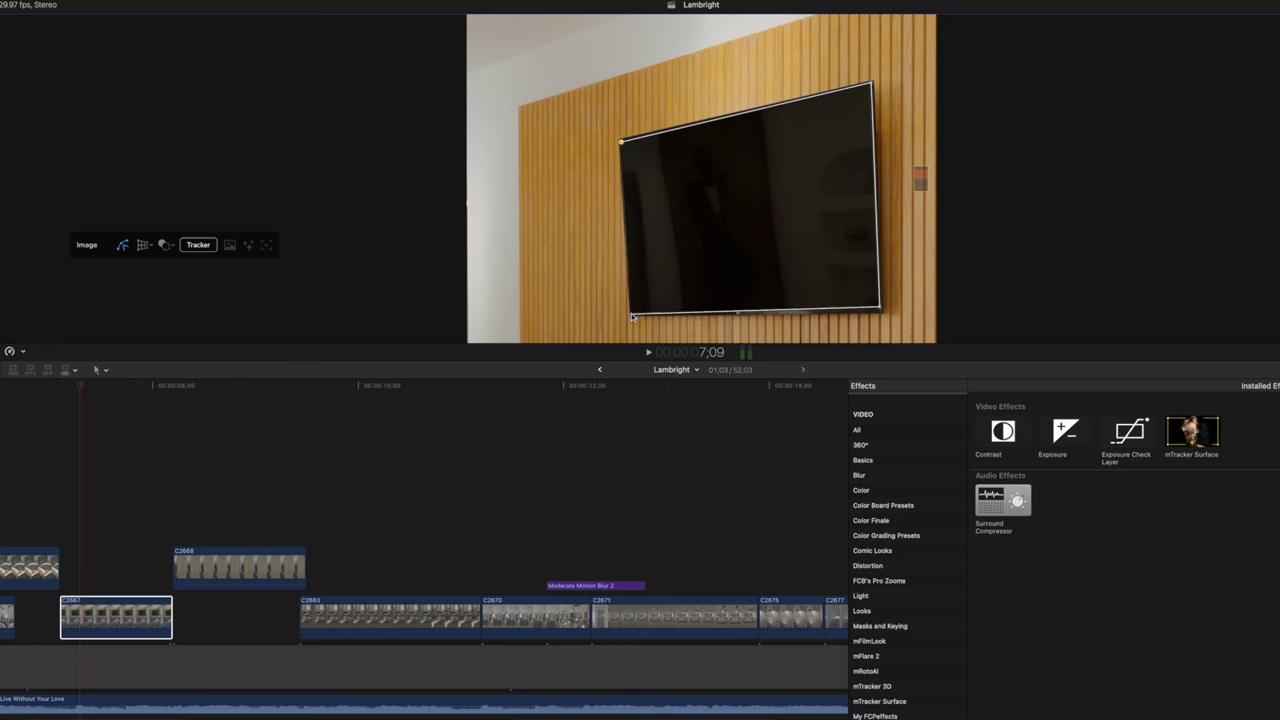
left_click(631, 314)
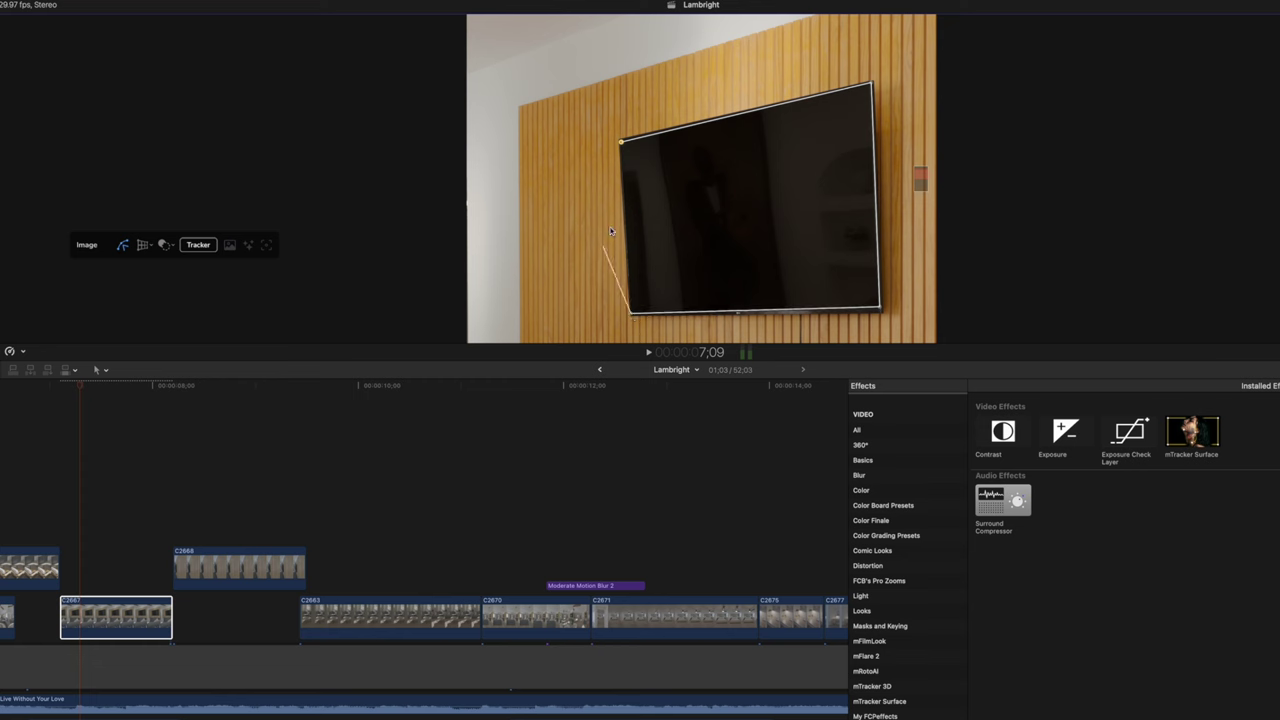
left_click(621, 144)
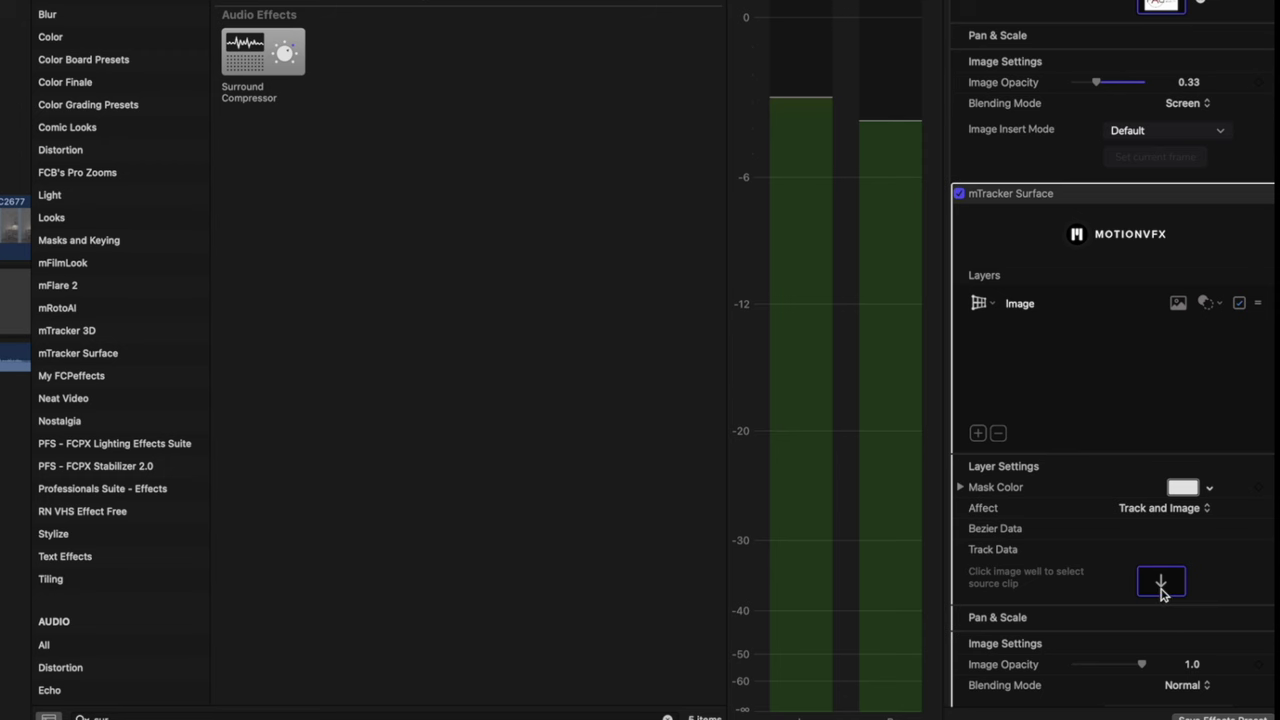
Assign the far screen clip as the Drop Zone source and apply it.
scroll(1163, 595, "down", 2)
left_click(1161, 511)
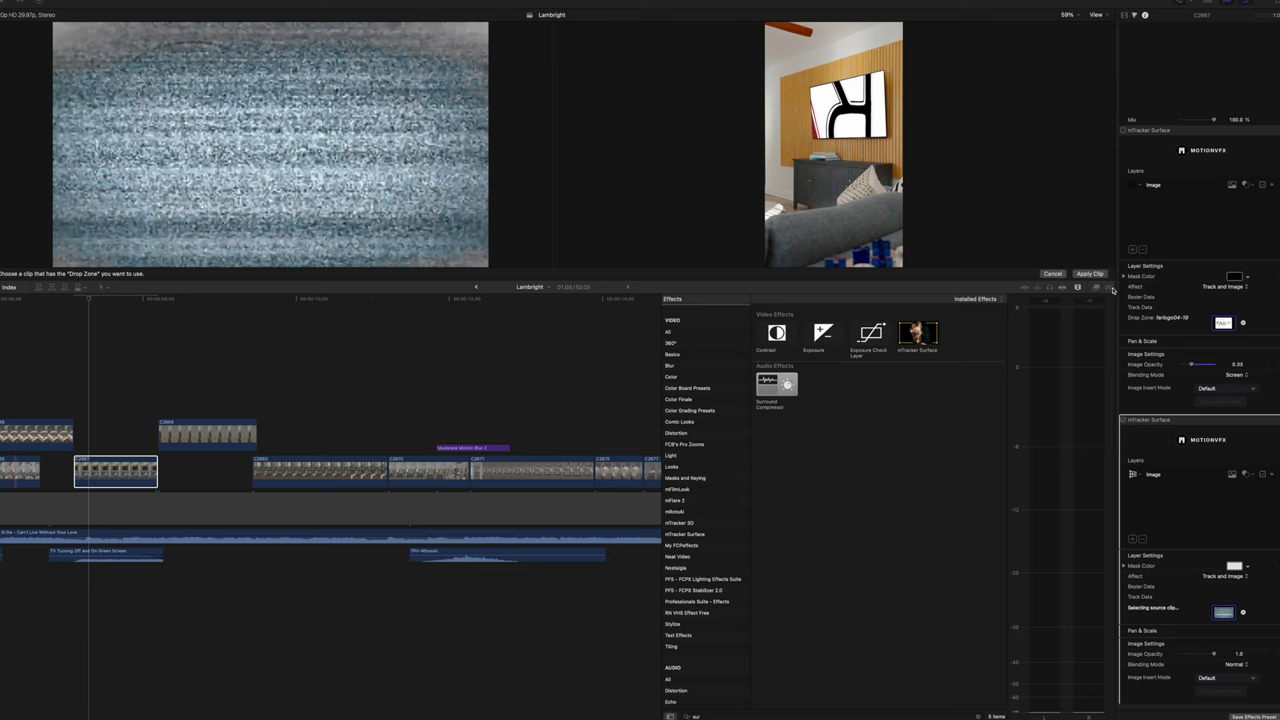
left_click(1102, 275)
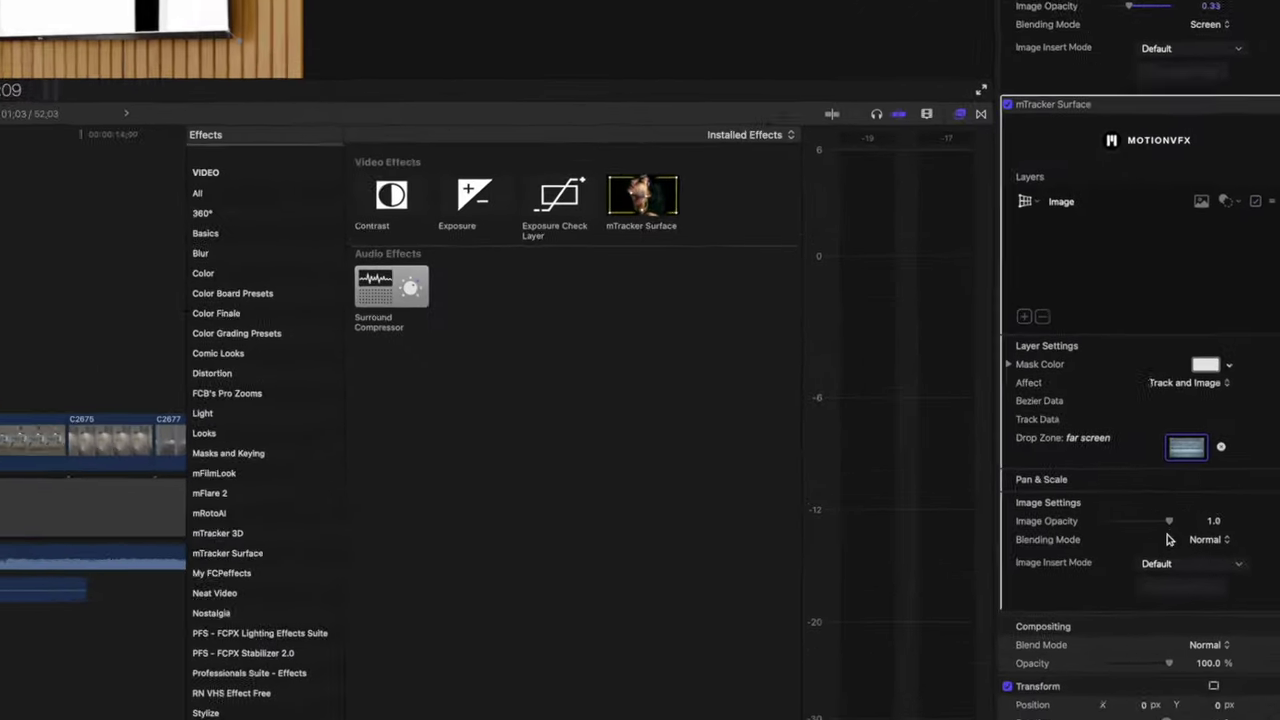
Under Pan & Scale, reduce Scale All from about 58% to about 29%.
scroll(1143, 670, "down", 1)
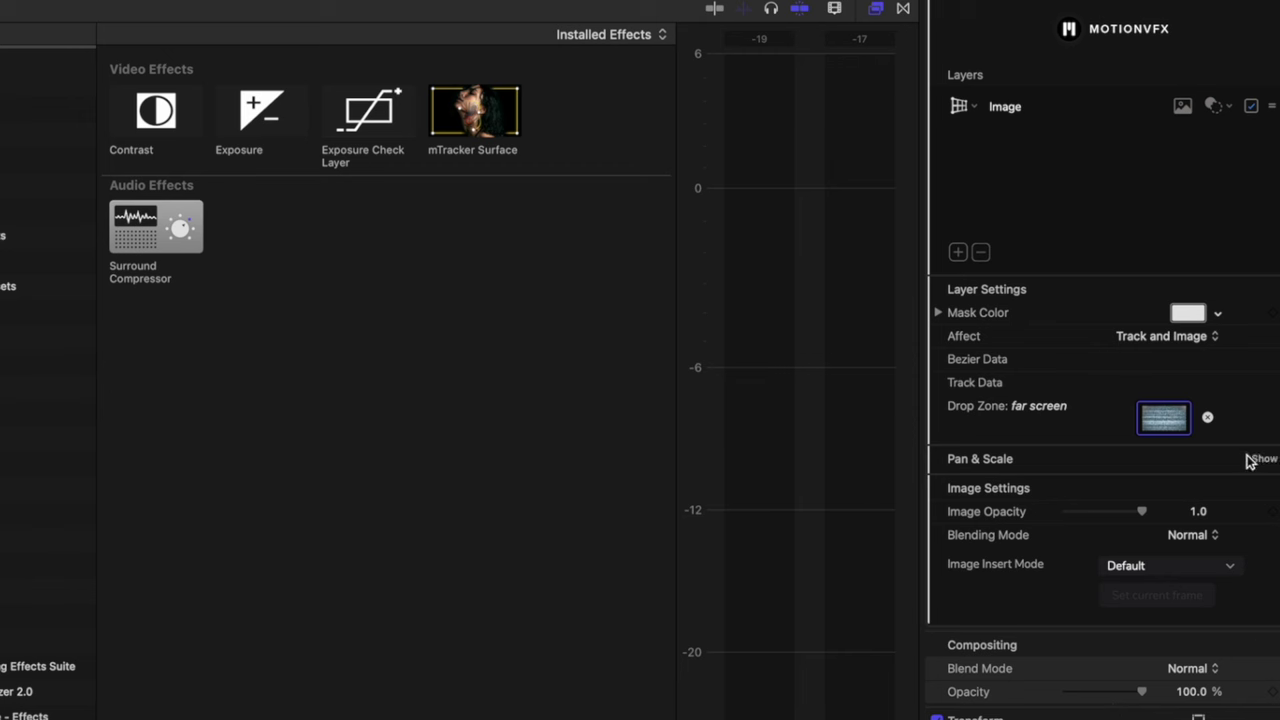
left_click(1263, 459)
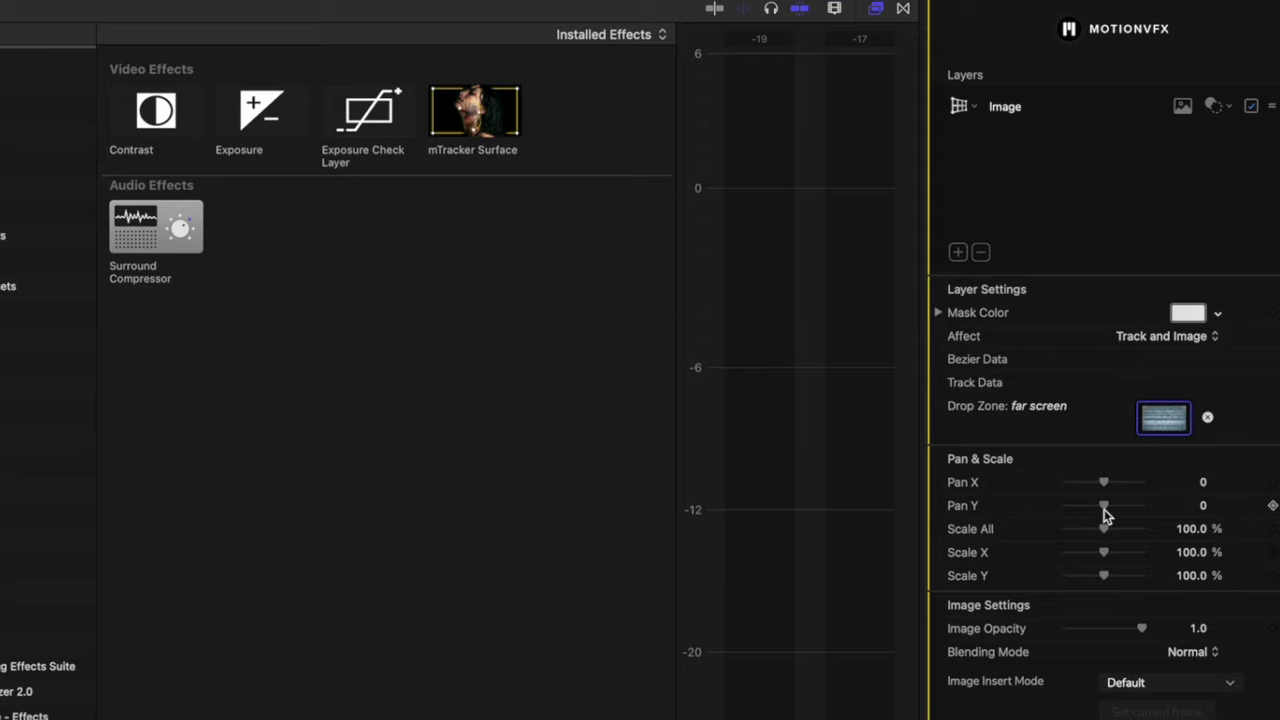
left_click_drag(1103, 528, 1087, 532)
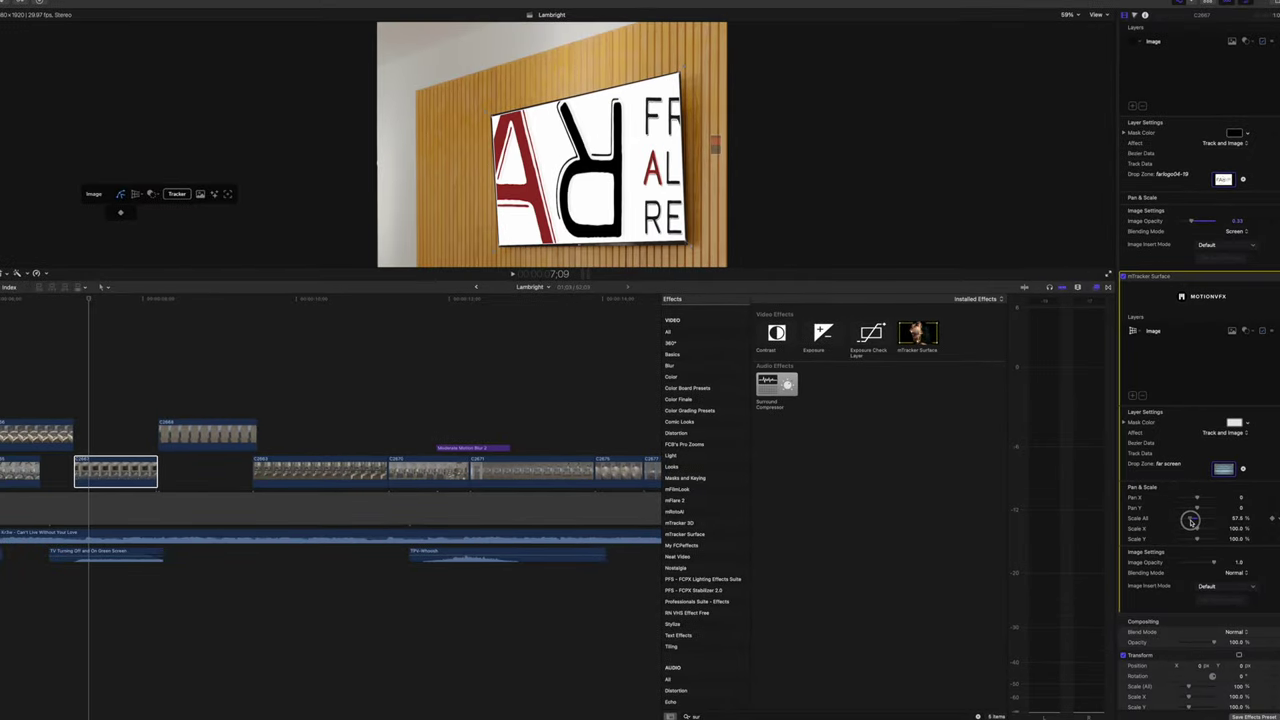
left_click_drag(1190, 521, 1185, 524)
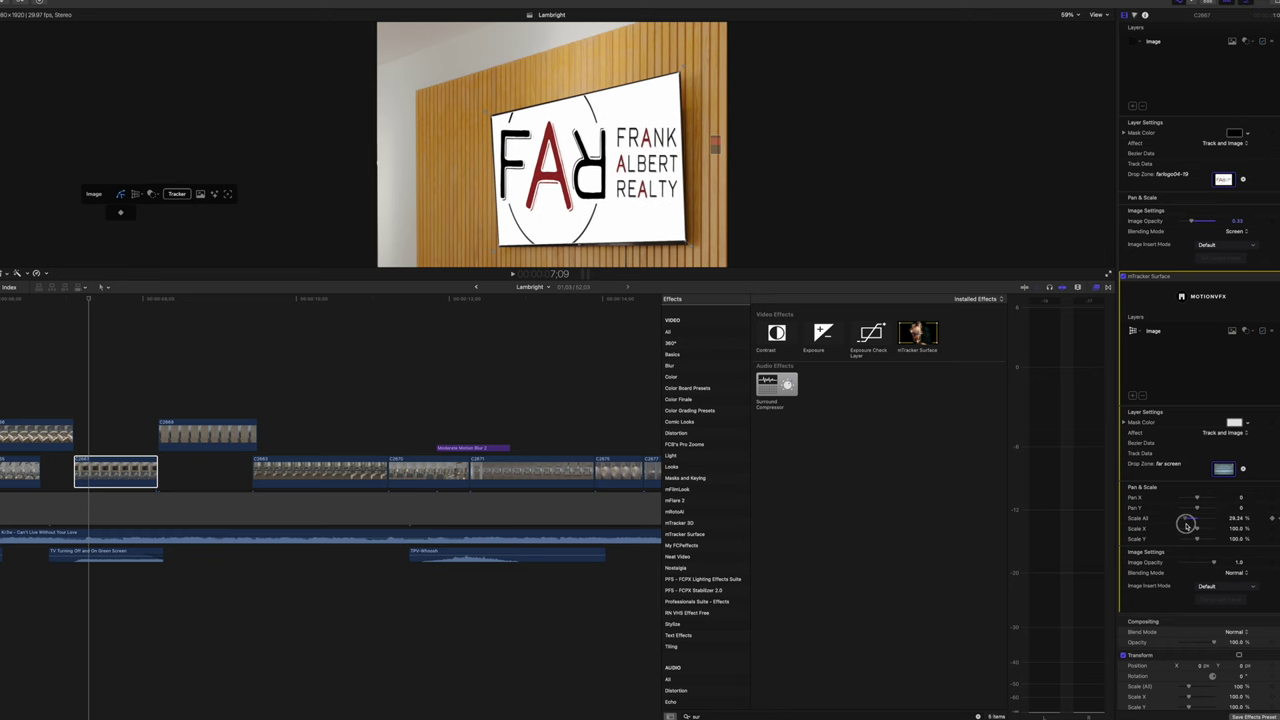
left_click(201, 195)
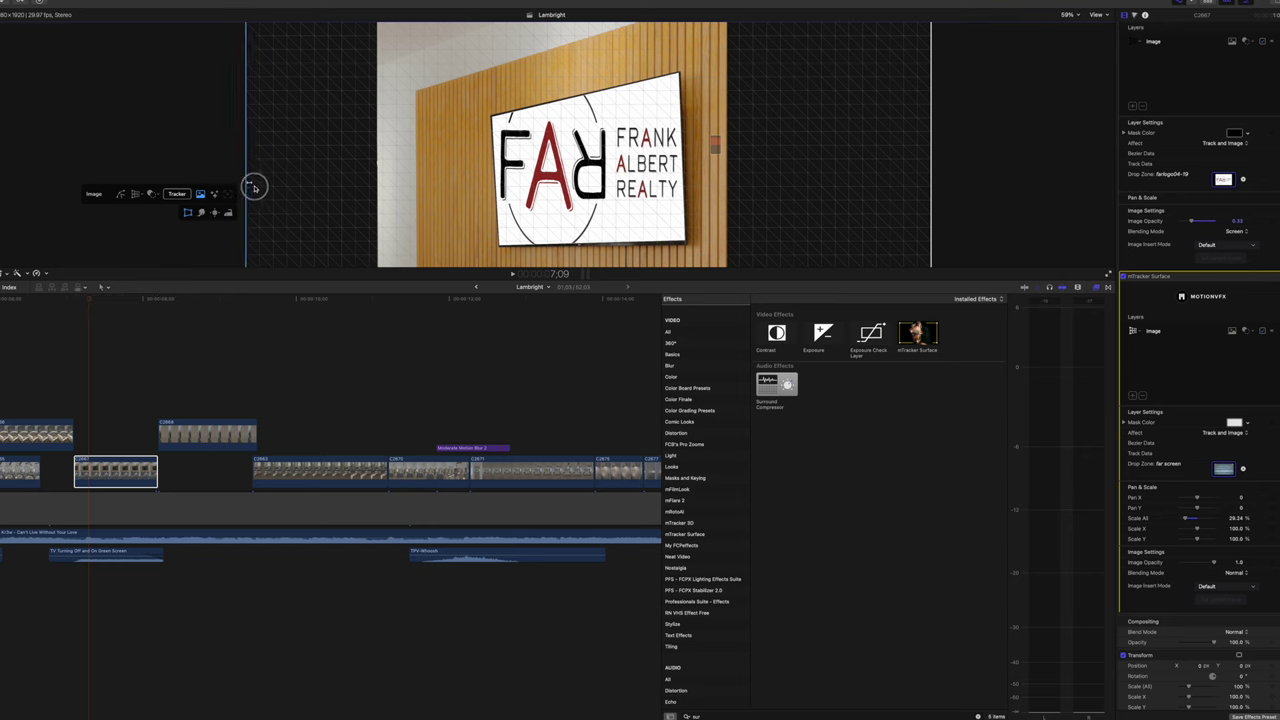
Adjust the surface's left and right edges, fit the viewer, and rotate the surface to match the TV.
mouse_move(251, 185)
left_mouse_down()
mouse_move(263, 186)
mouse_move(249, 186)
left_mouse_up()
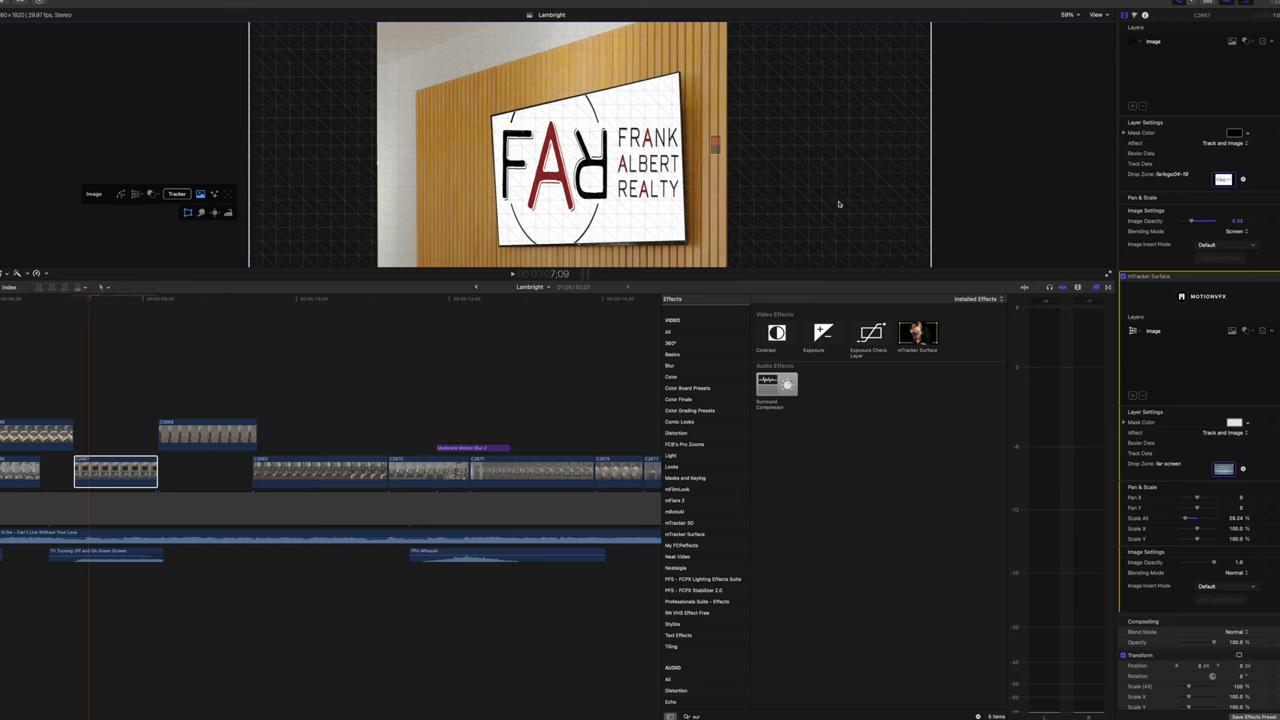
left_click_drag(911, 154, 913, 160)
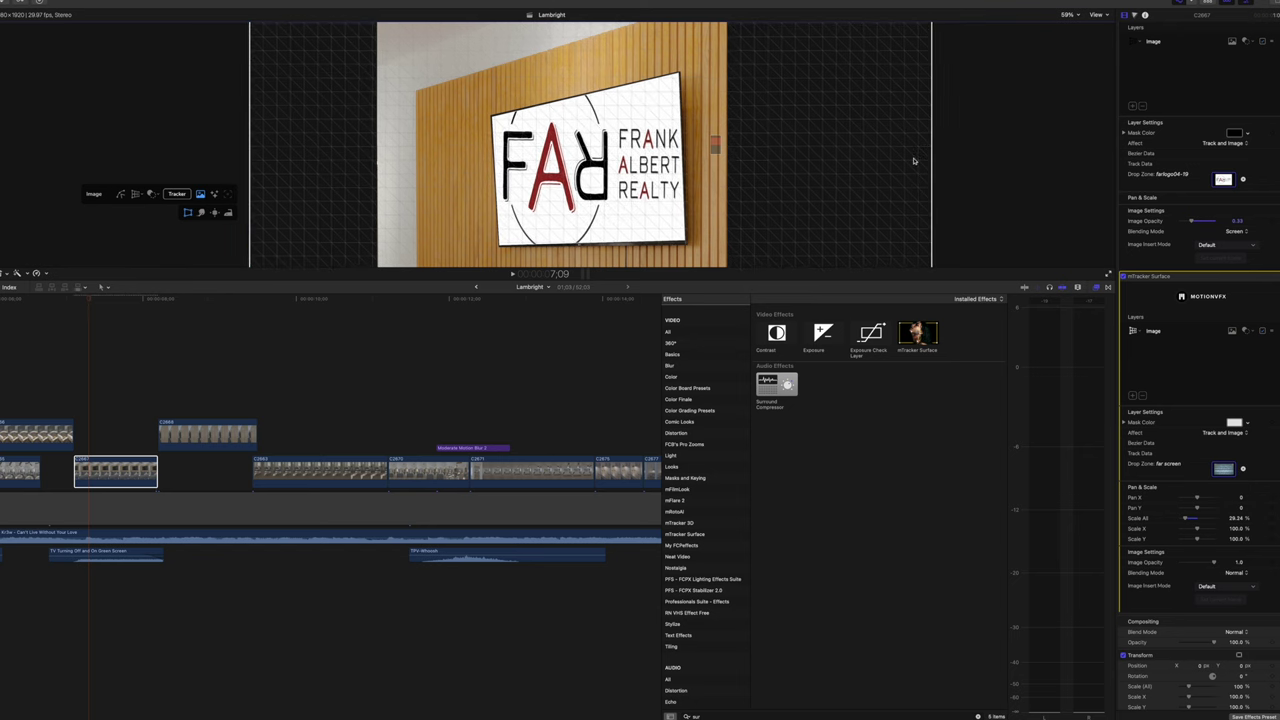
left_click(1067, 15)
left_click(1078, 27)
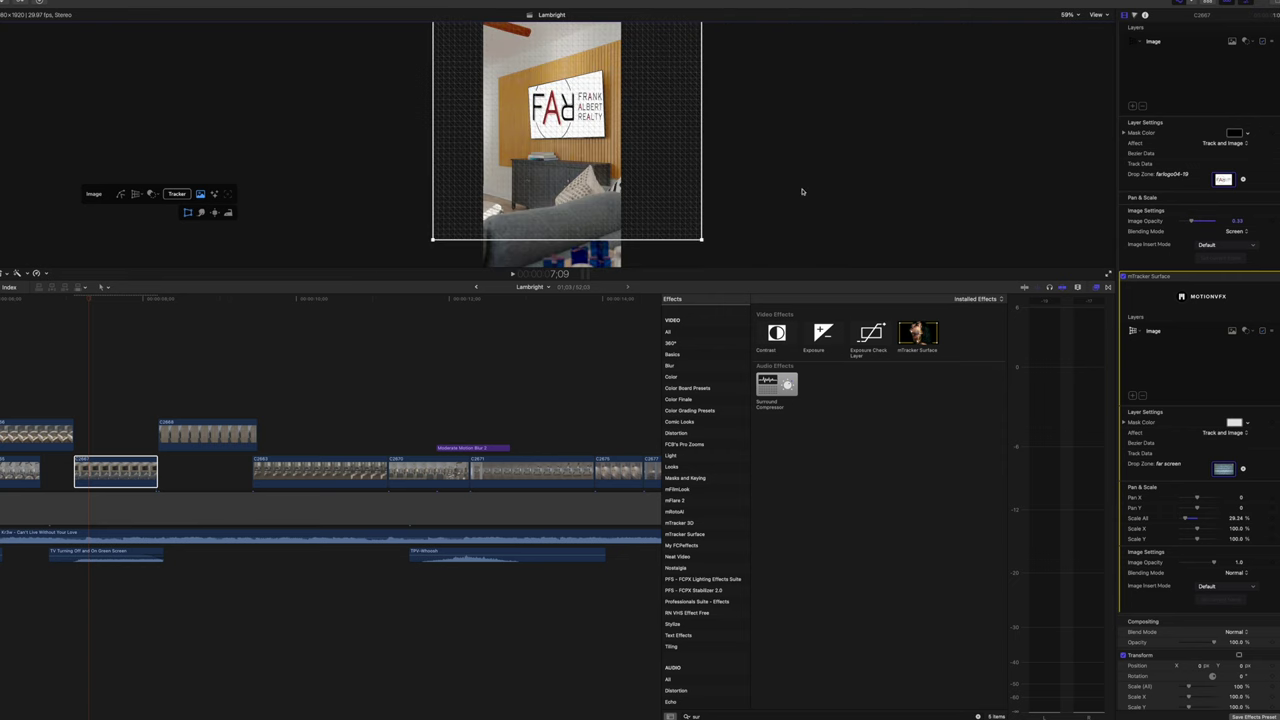
mouse_move(703, 245)
left_mouse_down()
mouse_move(720, 246)
mouse_move(704, 221)
left_mouse_up()
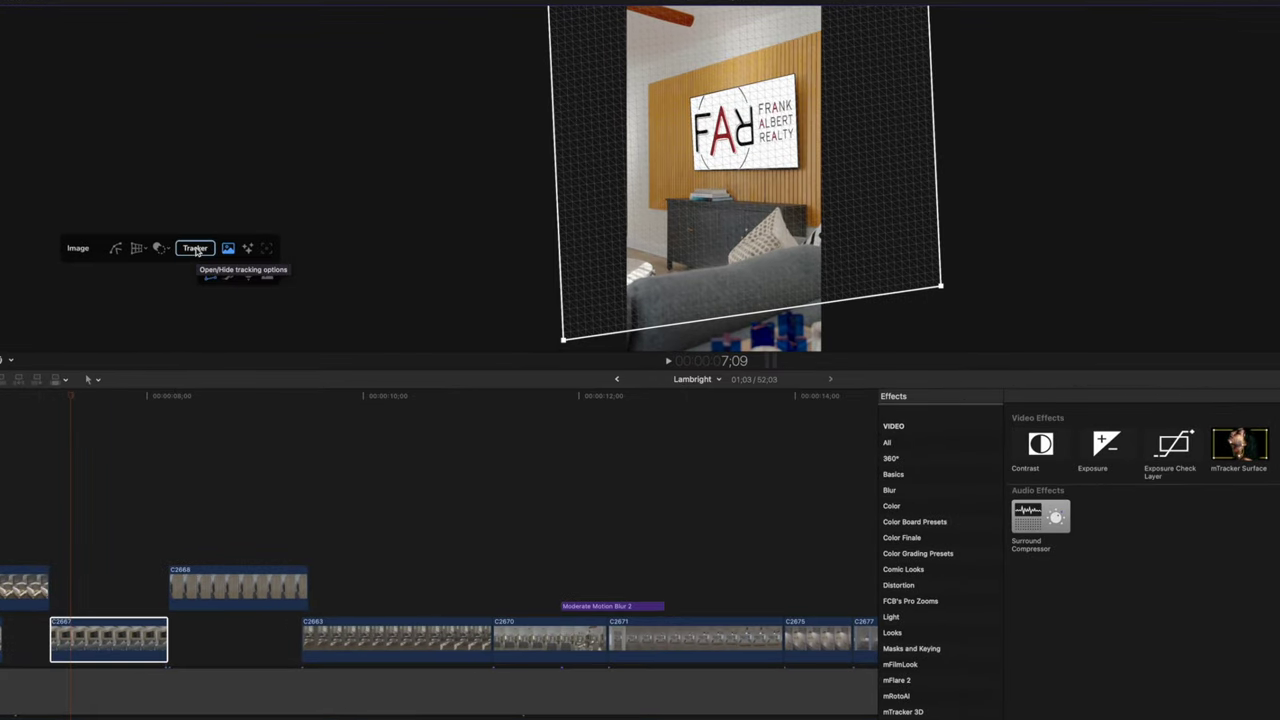
Track the surface backwards, then forwards from near the clip start, and review the playback.
left_click(196, 249)
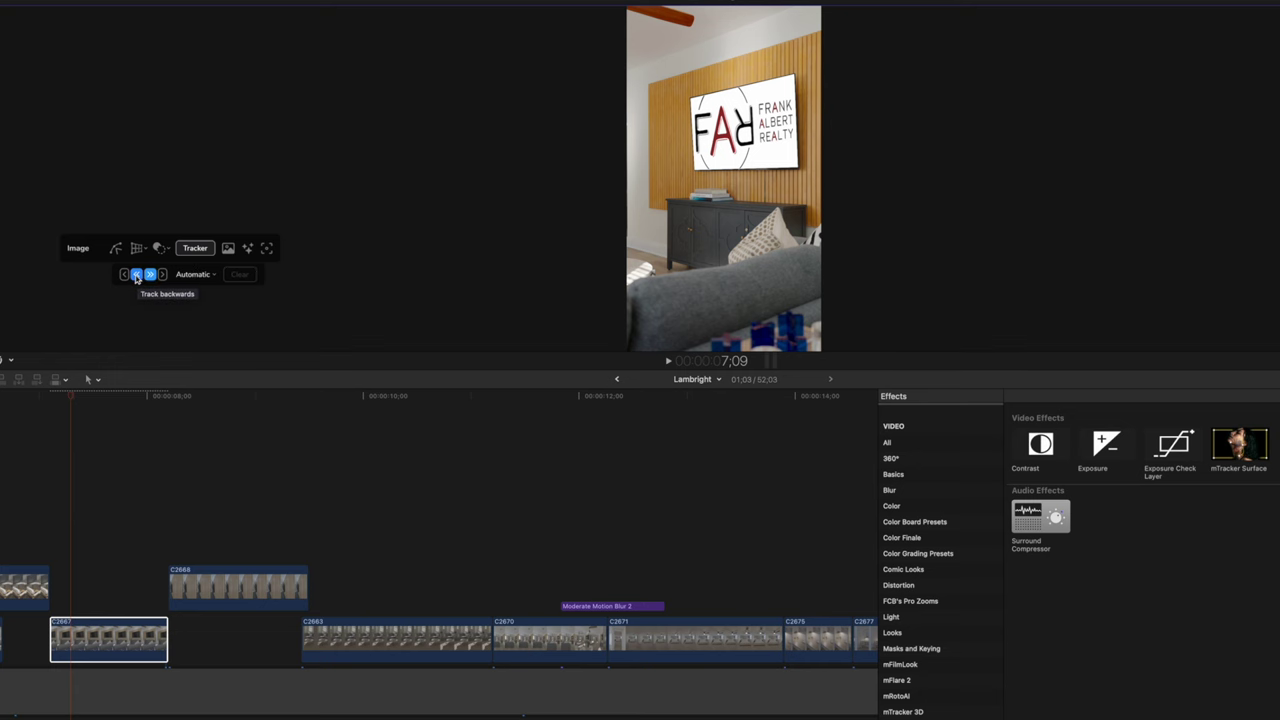
left_click(136, 276)
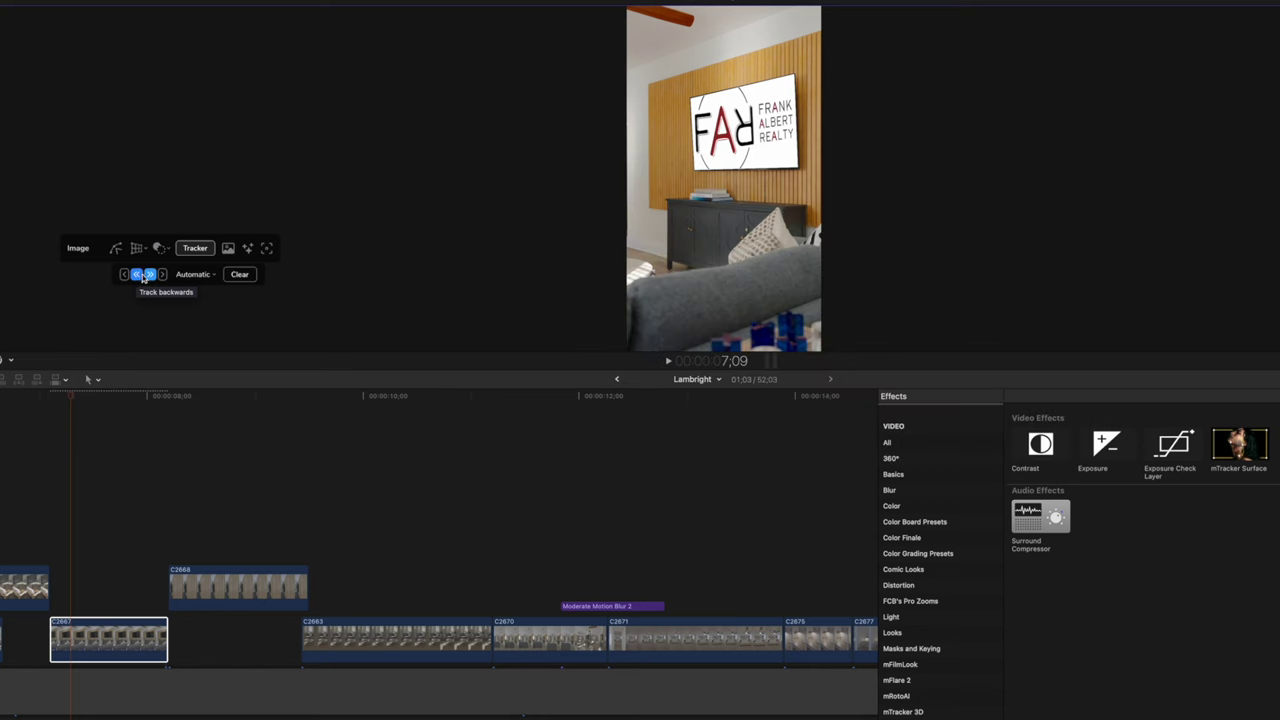
left_click(149, 276)
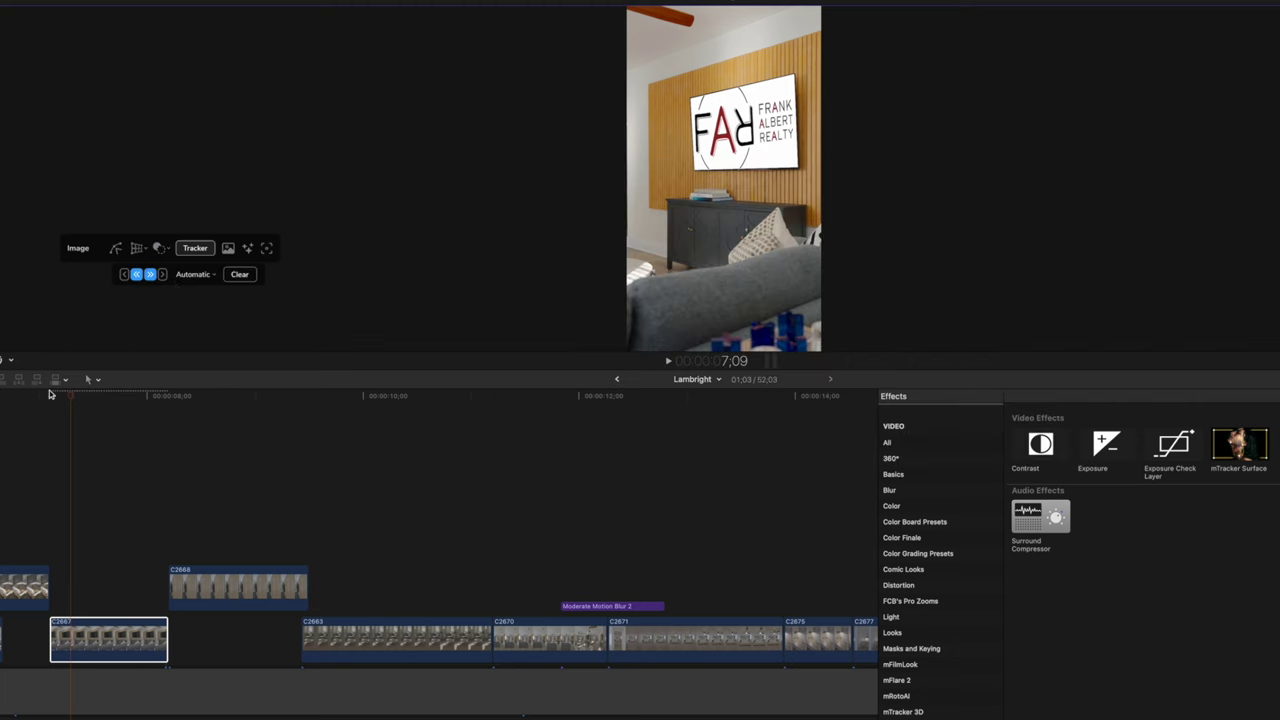
left_click(50, 395)
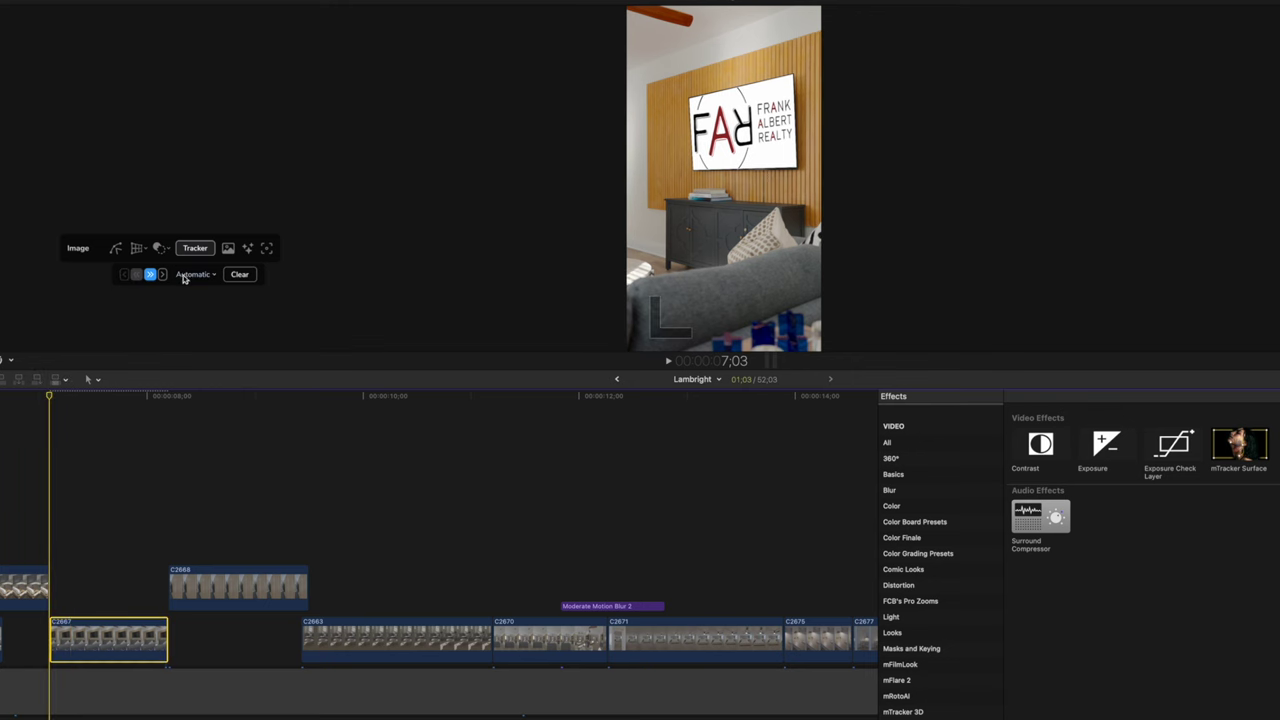
left_click(151, 274)
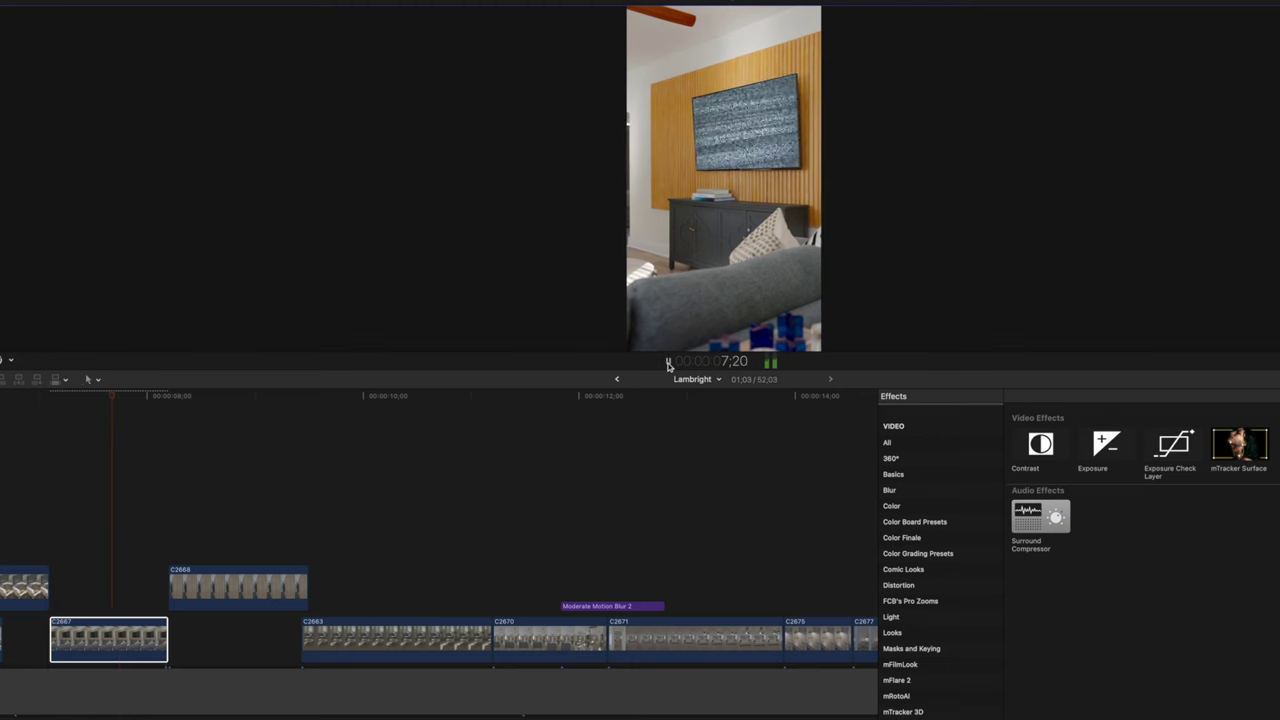
key("space")
From the start of clip C2667, enable white balance on the screen image with a grey colour.
left_click(54, 410)
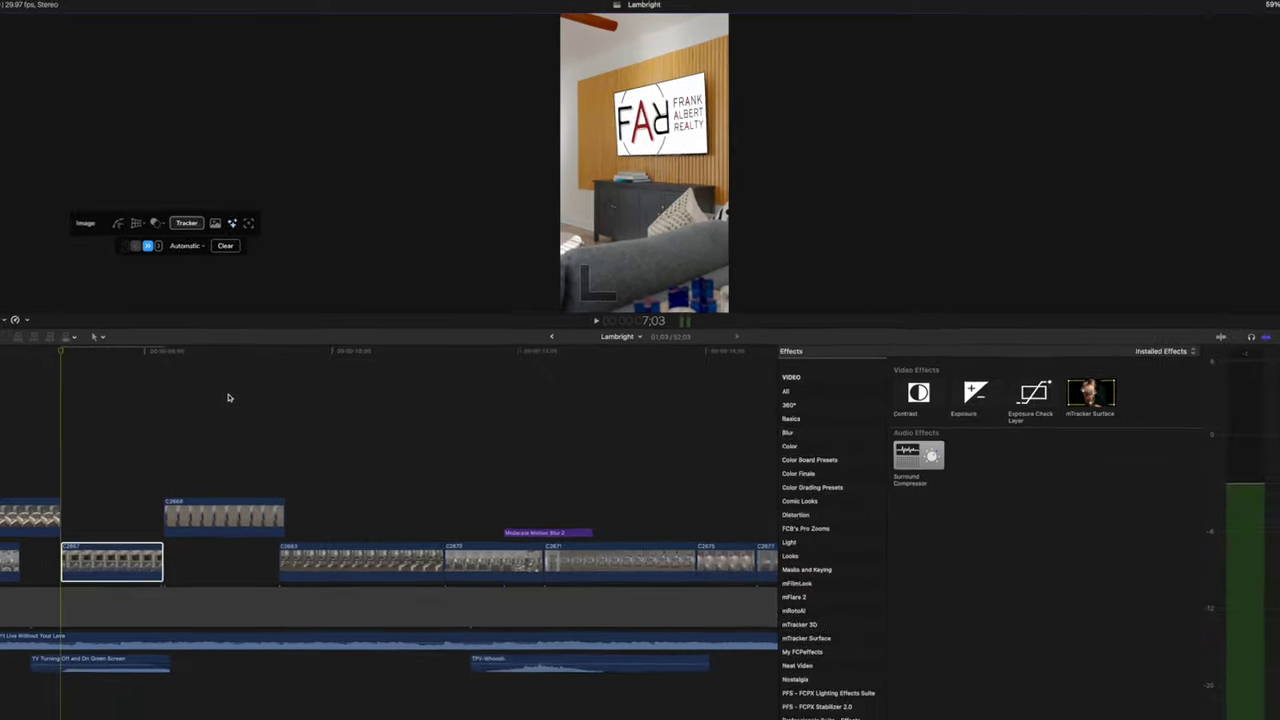
left_click(247, 248)
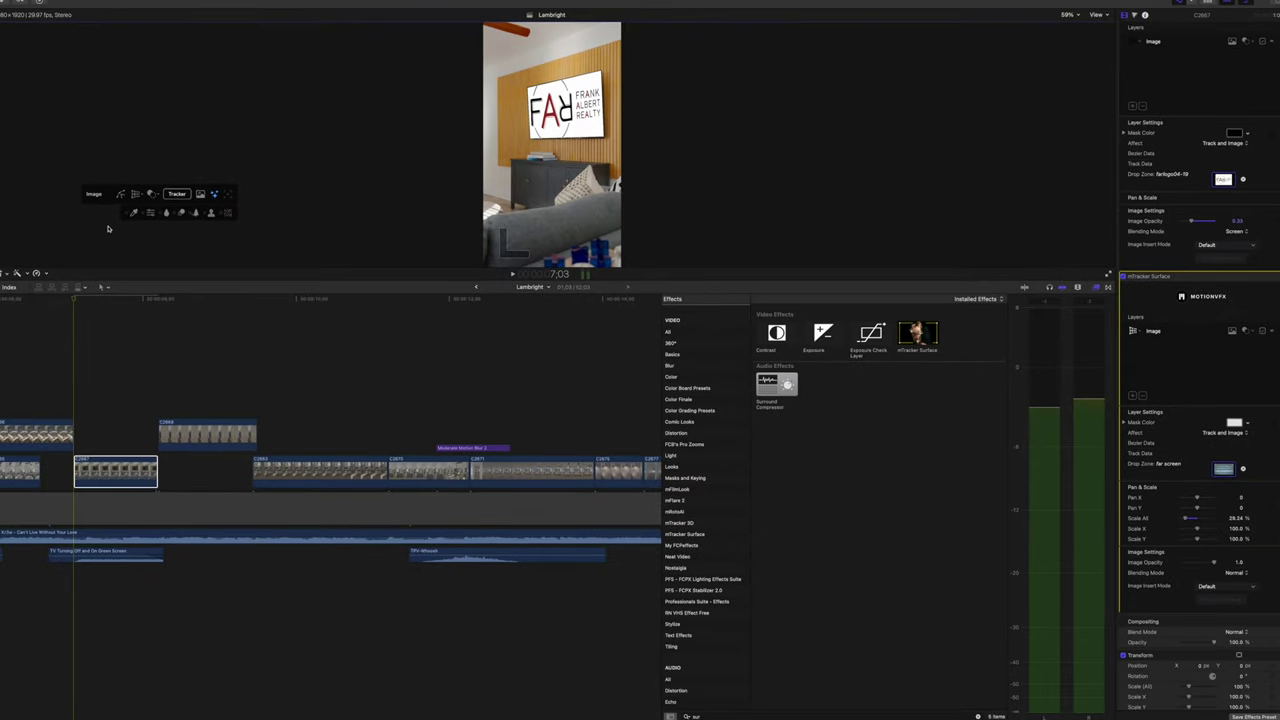
left_click(132, 213)
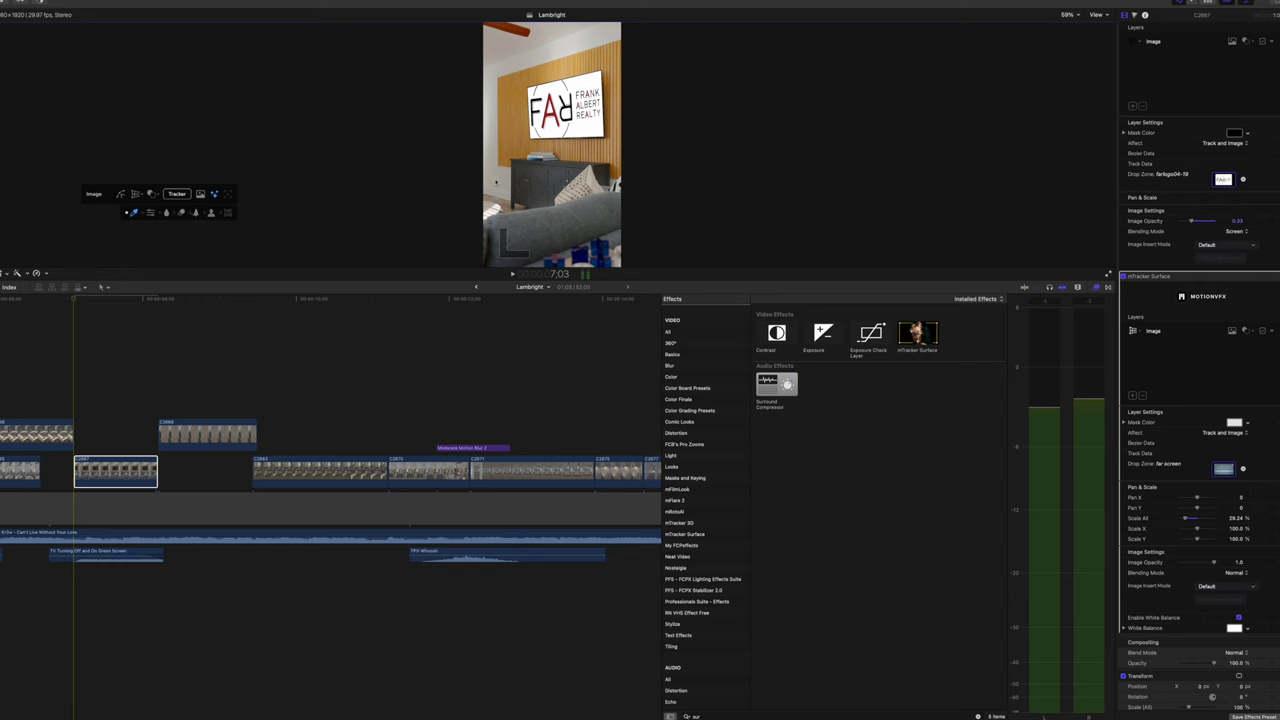
left_click(495, 181)
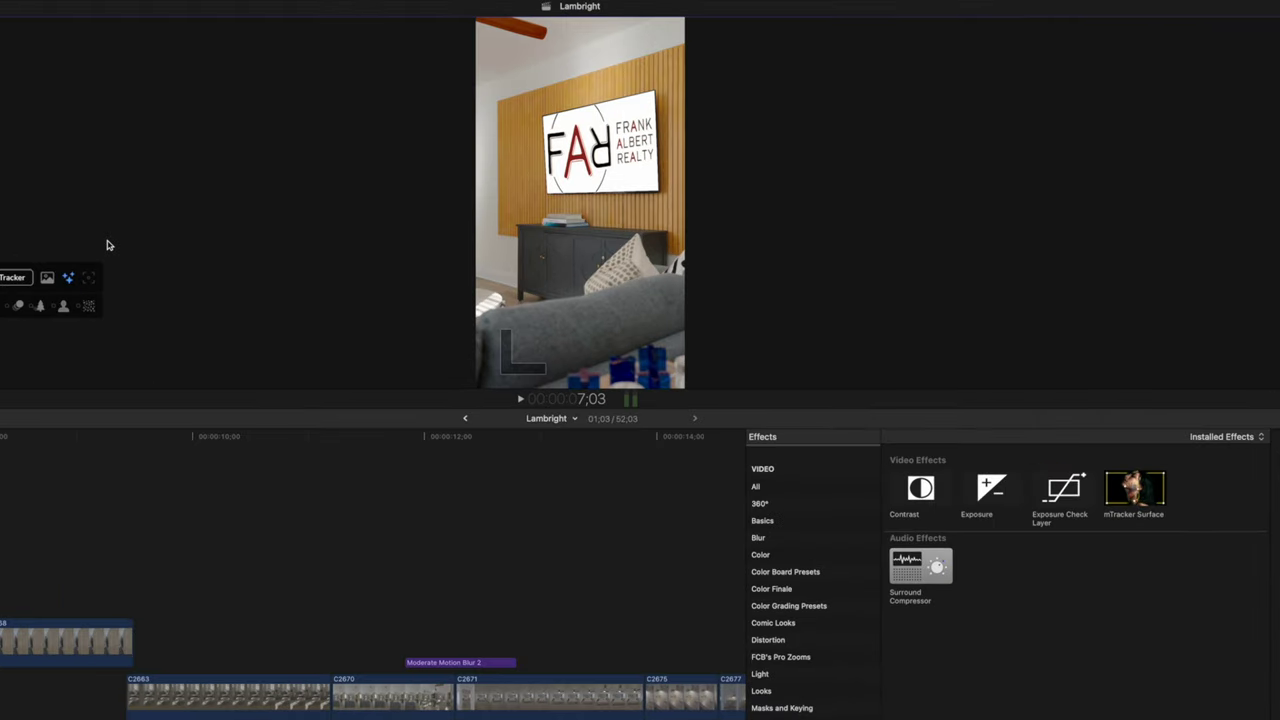
Enable light wrap and set Amount to 0.77 and Mix to 60.72%.
left_click(38, 322)
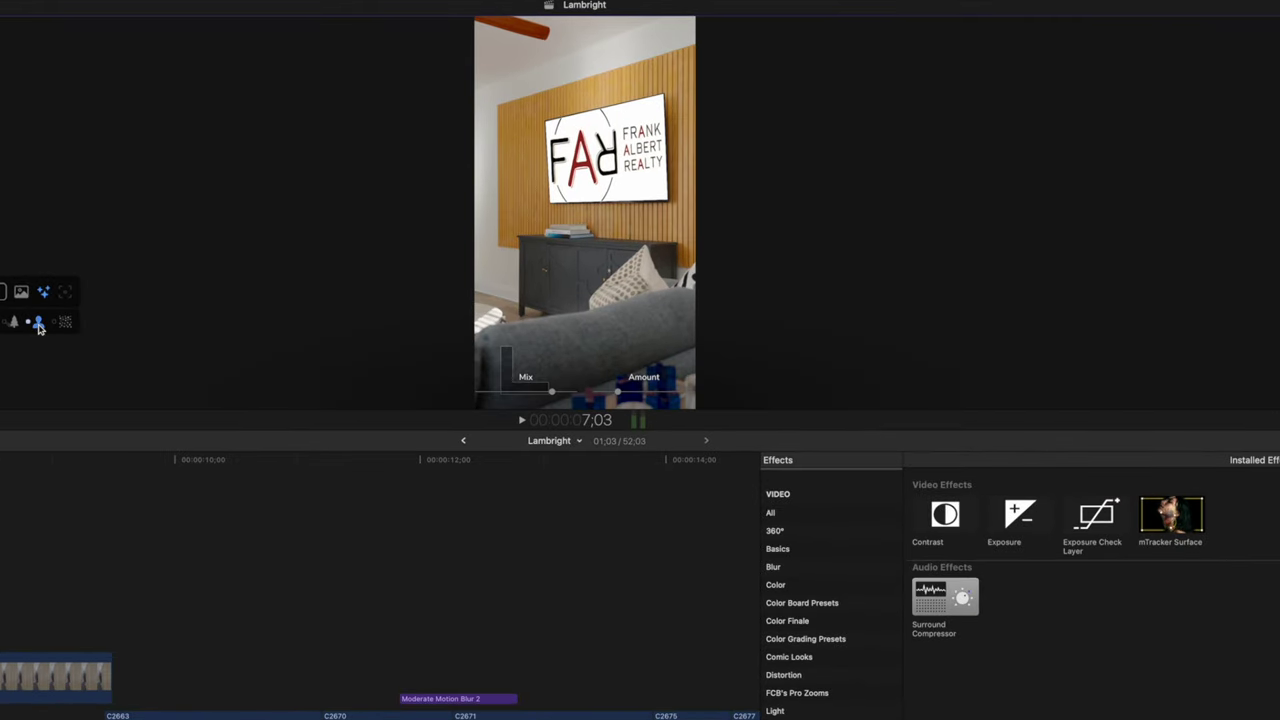
mouse_move(619, 392)
left_mouse_down()
mouse_move(680, 393)
mouse_move(631, 392)
left_mouse_up()
mouse_move(551, 392)
left_mouse_down()
mouse_move(526, 391)
mouse_move(538, 394)
left_mouse_up()
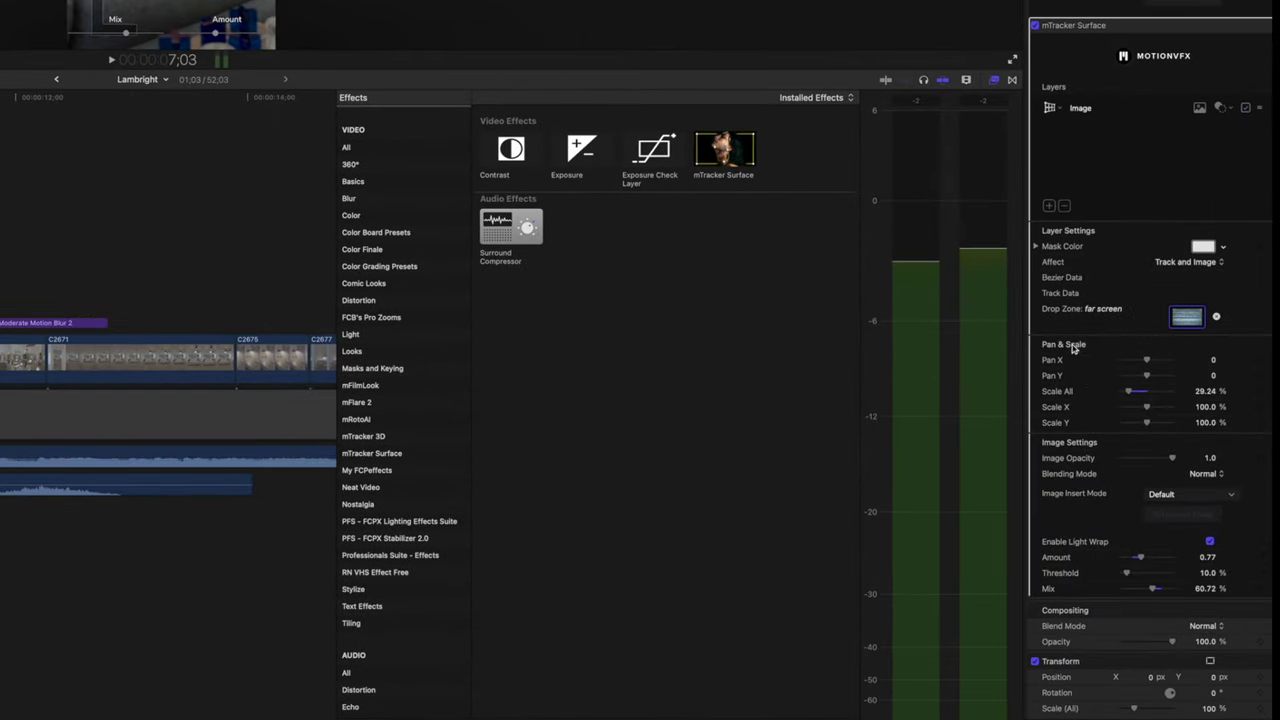
Lower the image opacity to 0.53 and set the lower layer's blending mode to Screen.
scroll(1080, 330, "down", 1)
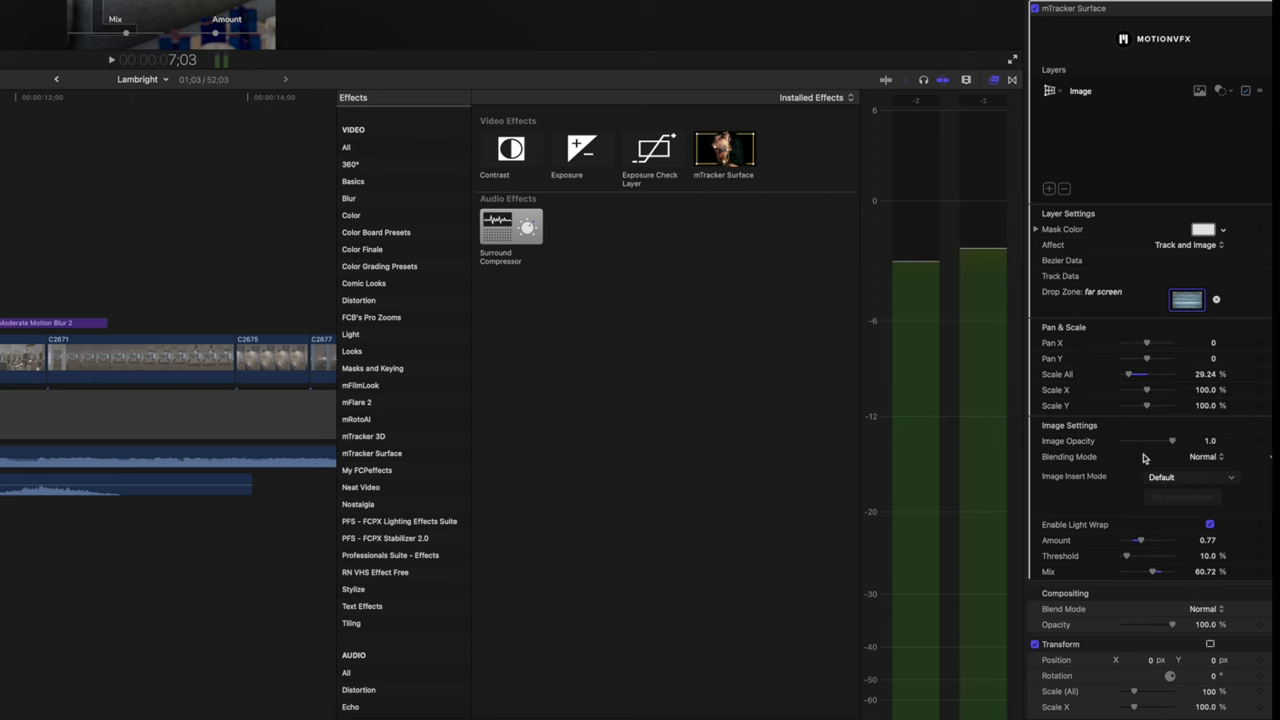
left_click_drag(1172, 443, 1149, 449)
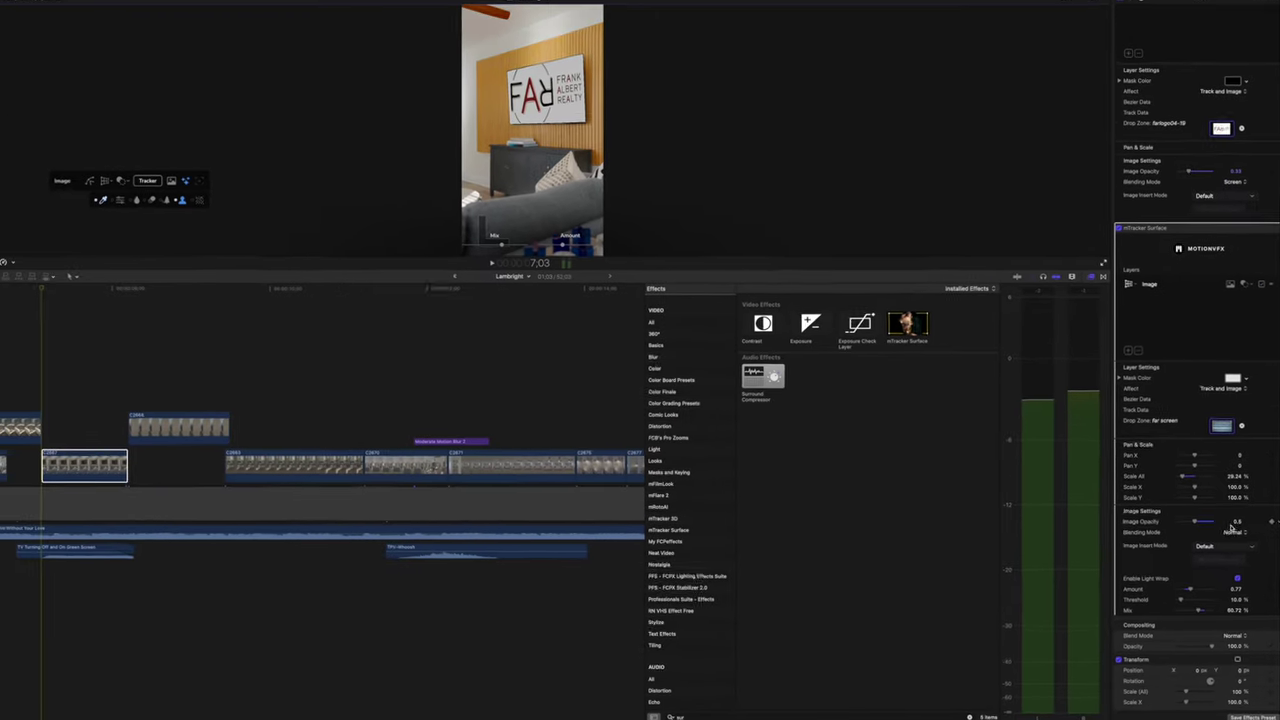
left_click(1232, 537)
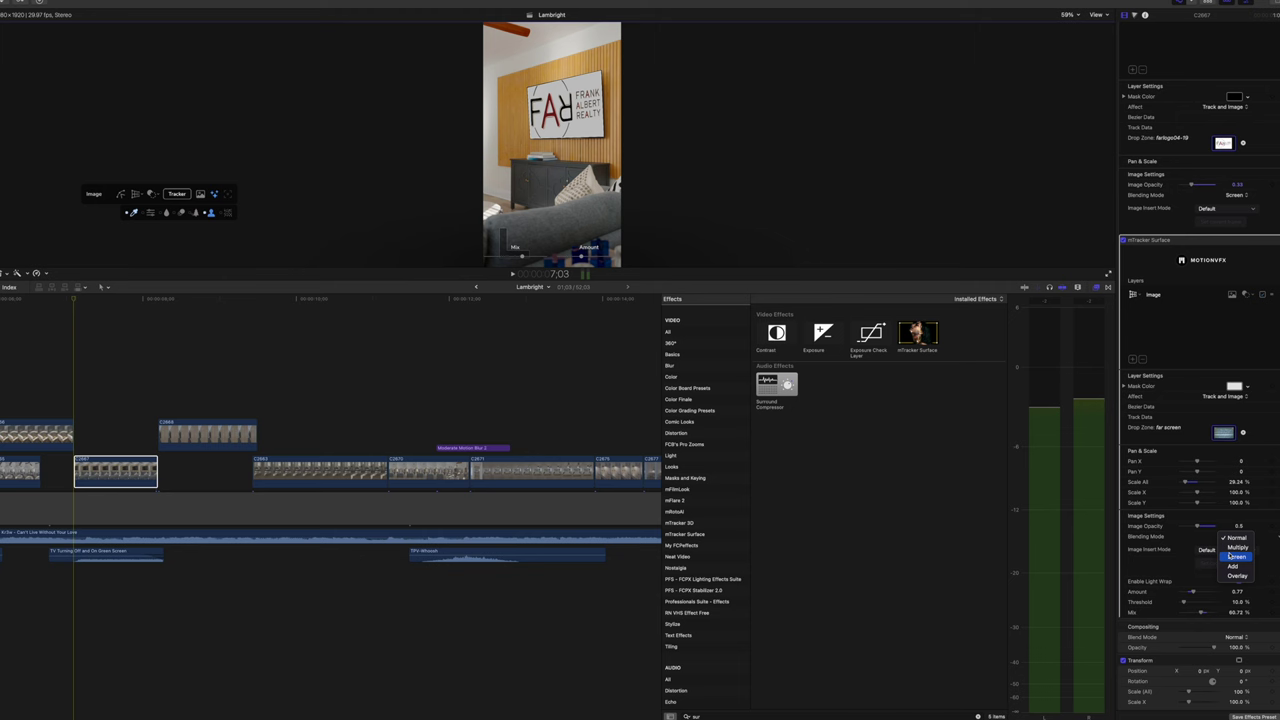
left_click(1233, 557)
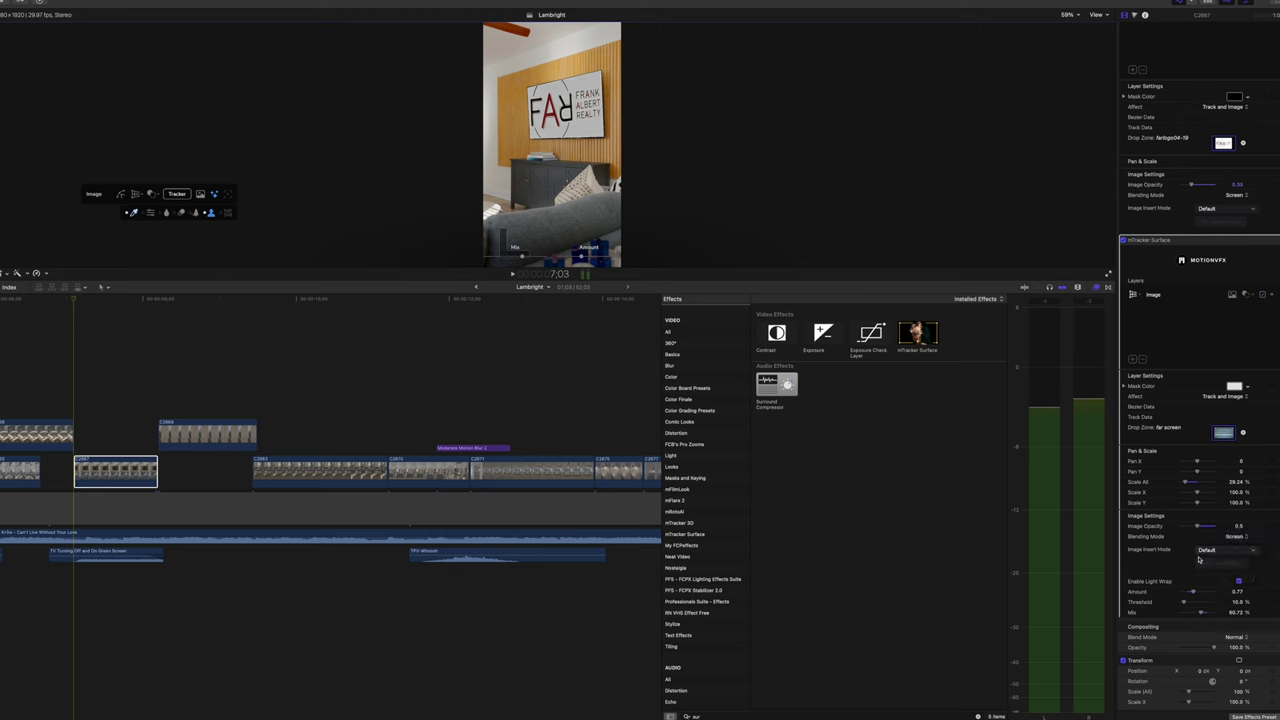
Set the mask colour to black.
left_click(1232, 386)
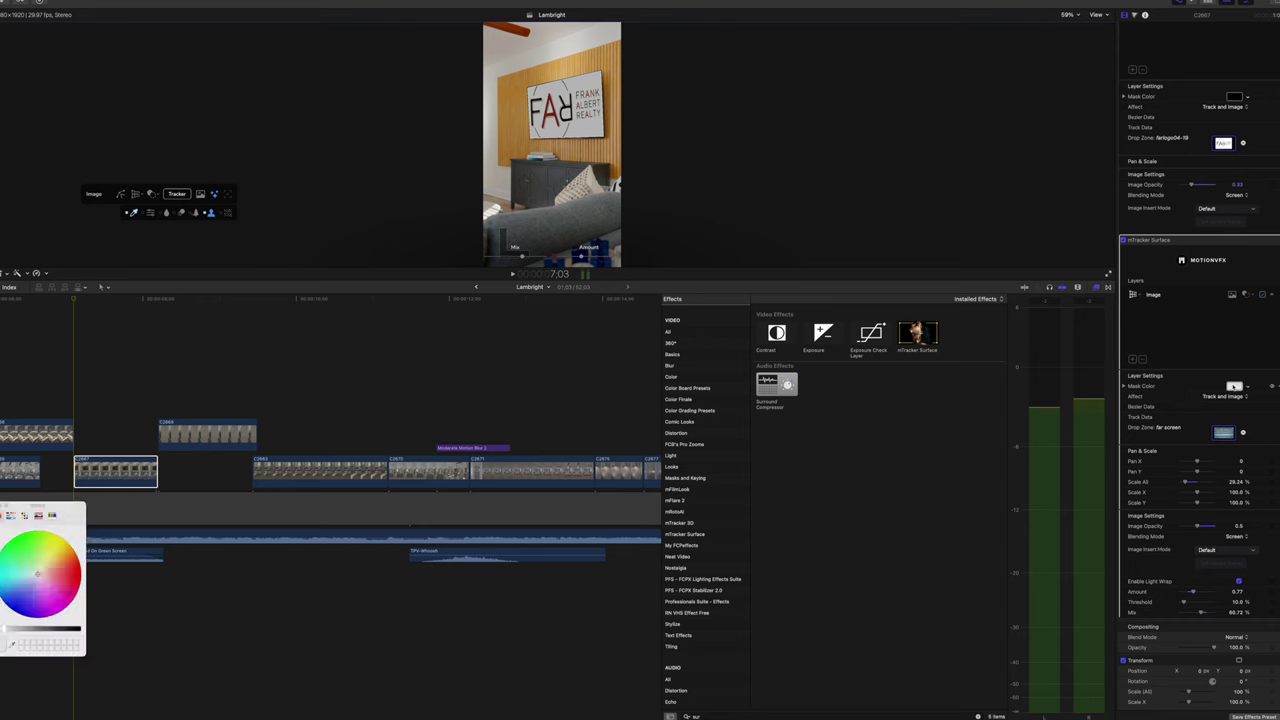
left_click_drag(41, 628, 3, 628)
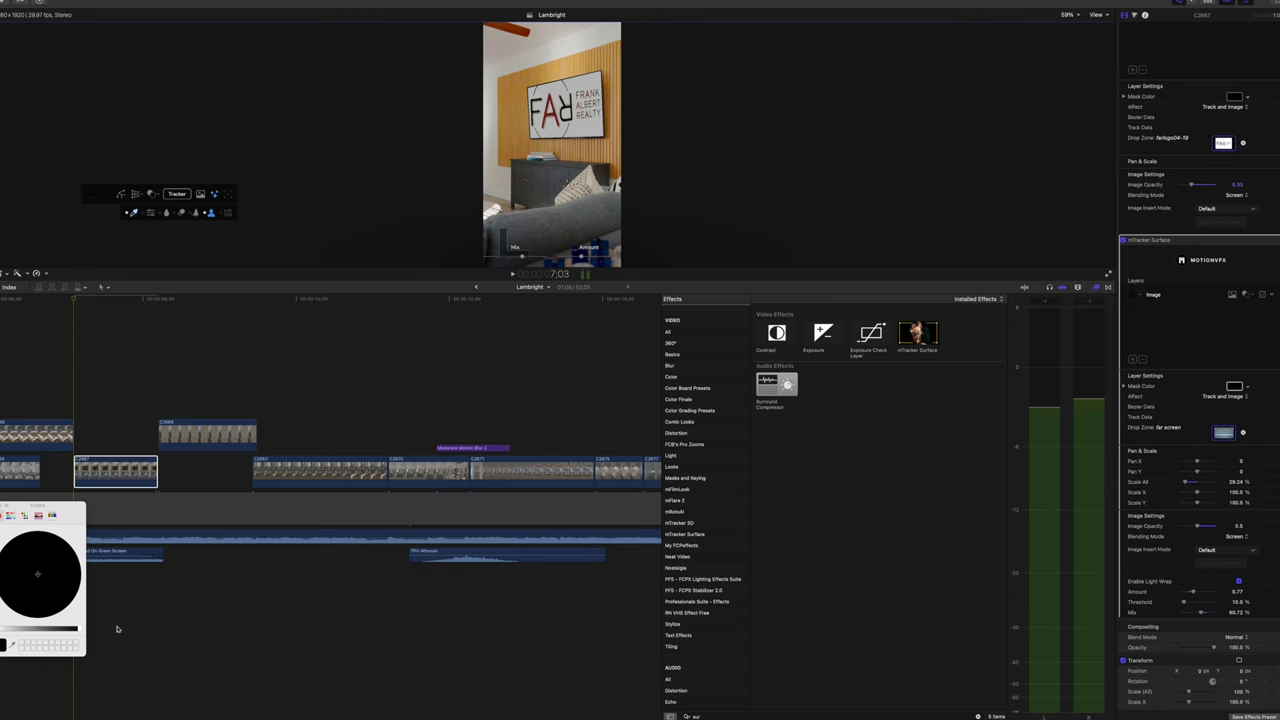
key("Escape")
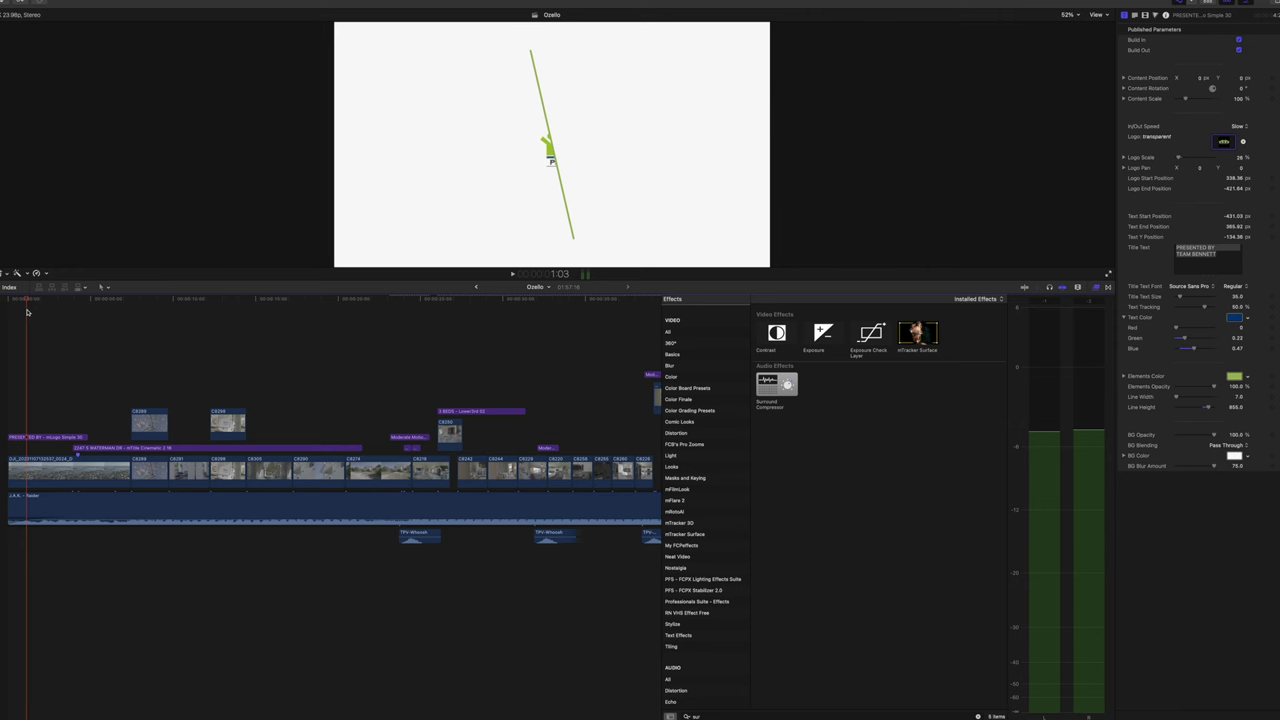
Scrub the playhead from the aerial address title forward to the flower clip at 8:12.
left_click(111, 297)
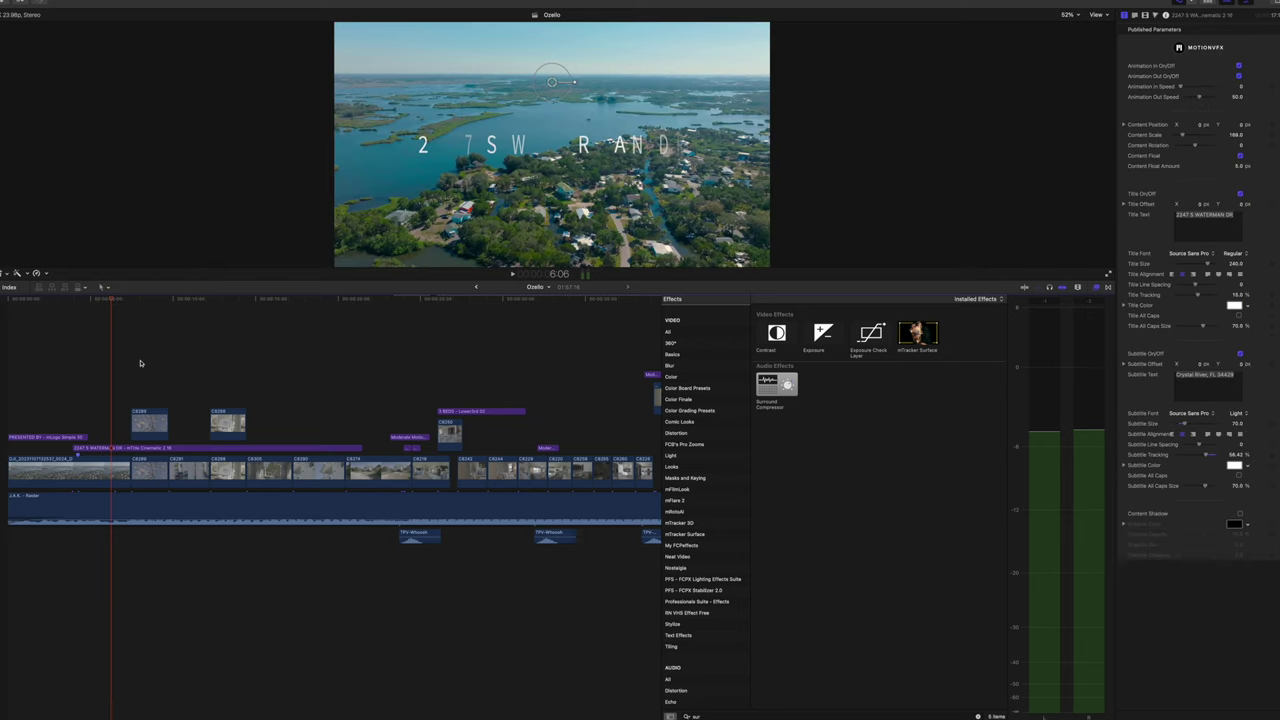
left_click(110, 300)
left_click_drag(110, 300, 111, 301)
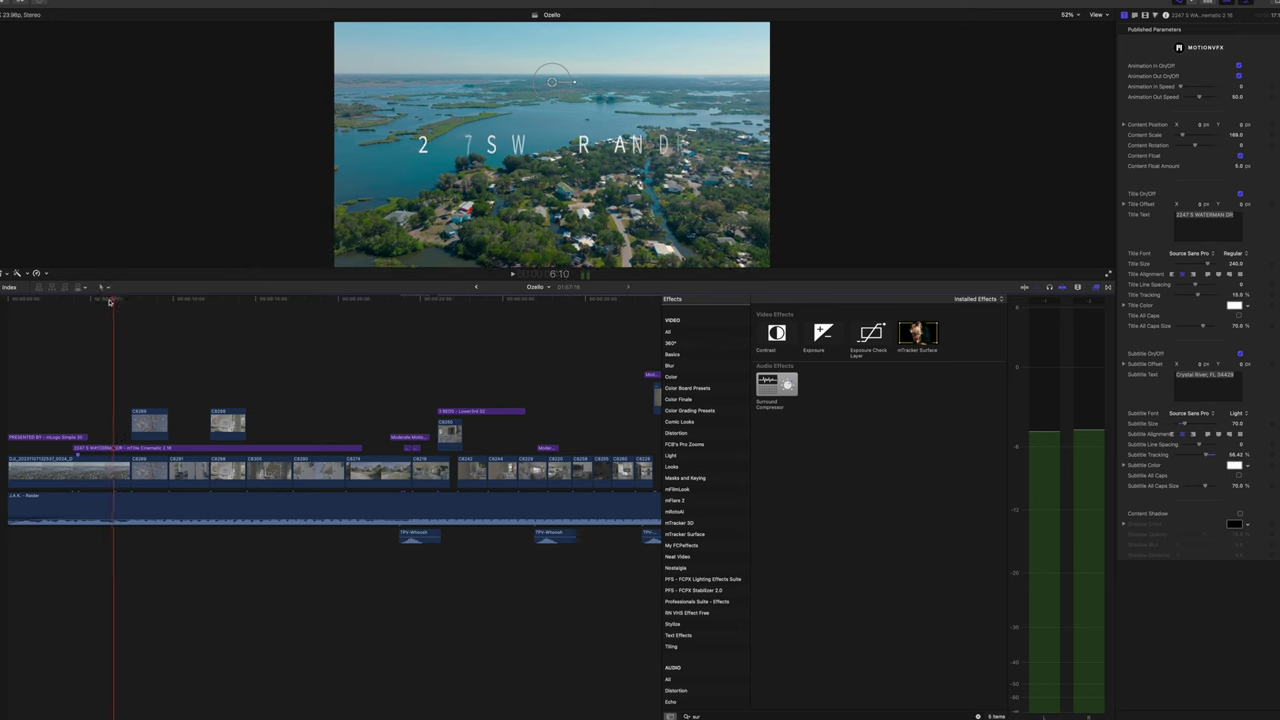
left_click_drag(117, 301, 146, 303)
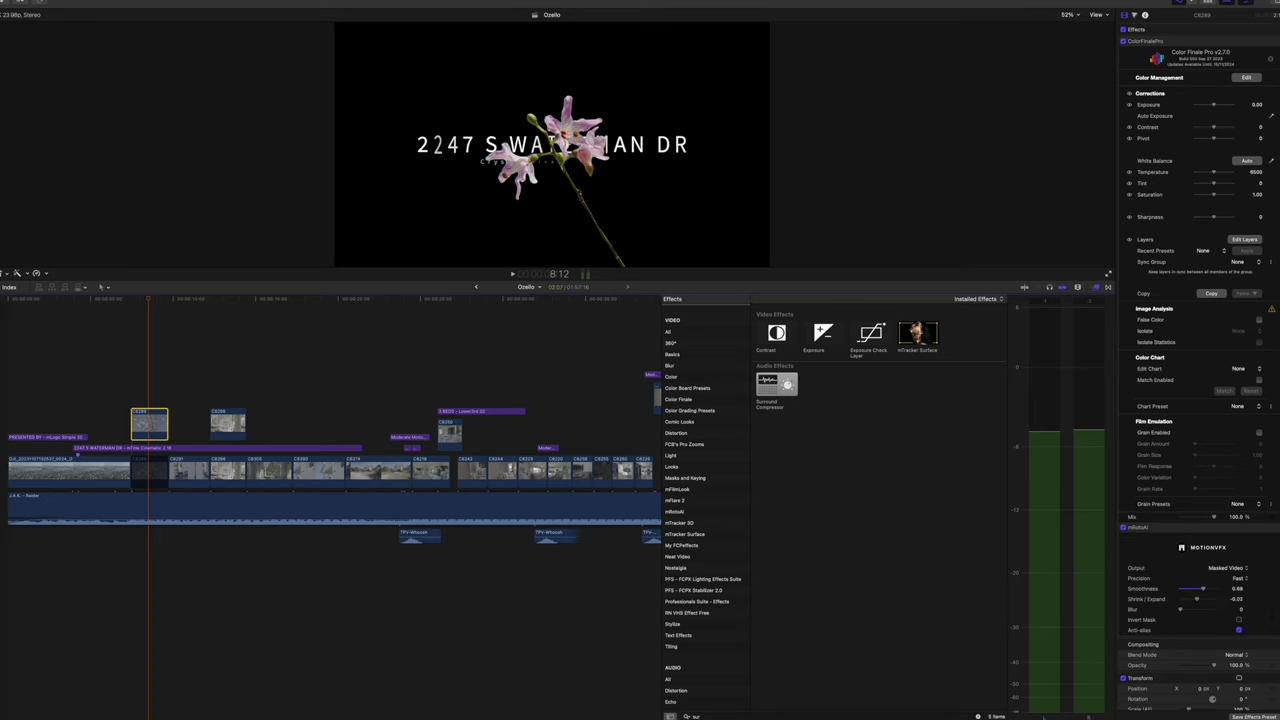
Add Six Vectors and Color Wheels grading layers in Color Finale, then close its window.
left_click(1244, 239)
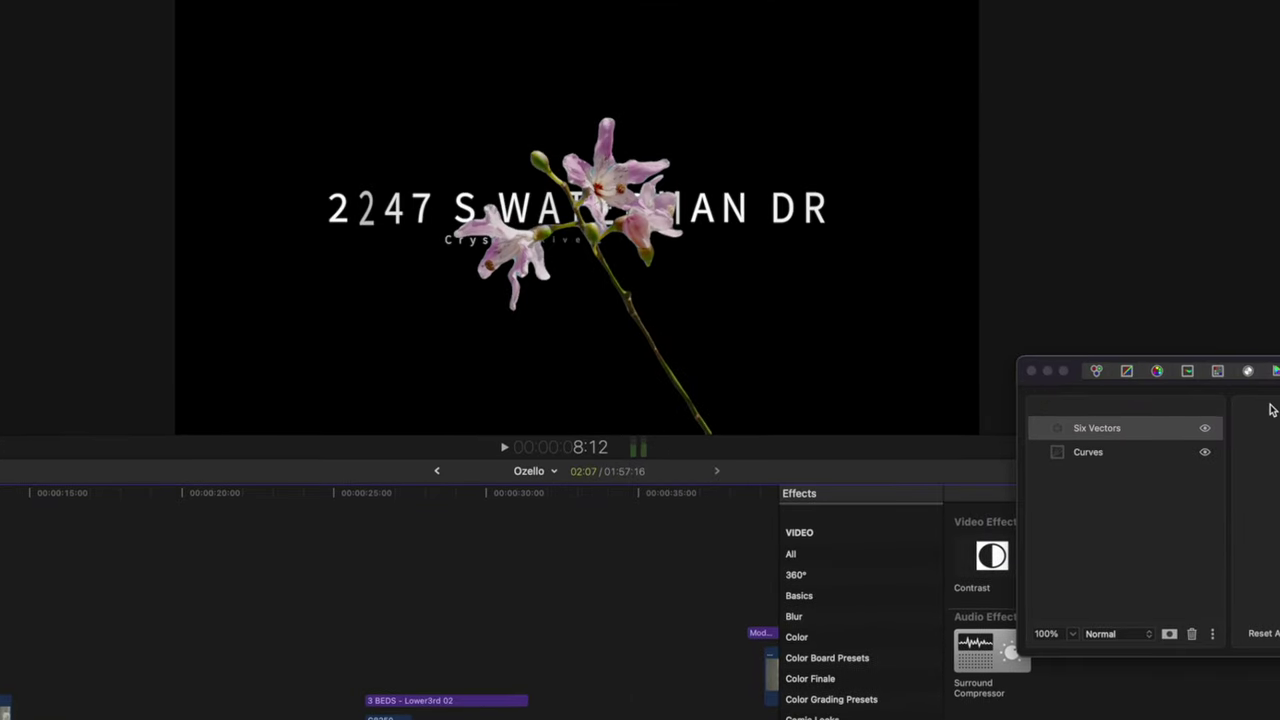
left_click(1160, 371)
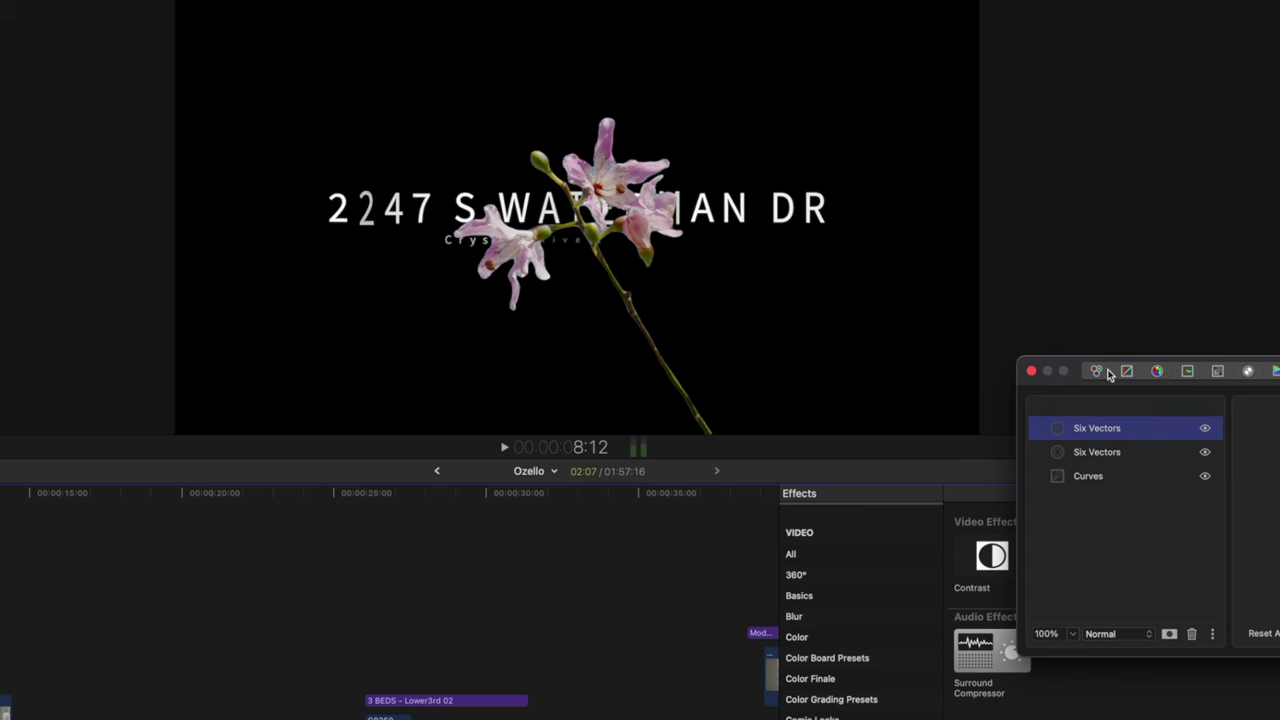
left_click(1096, 371)
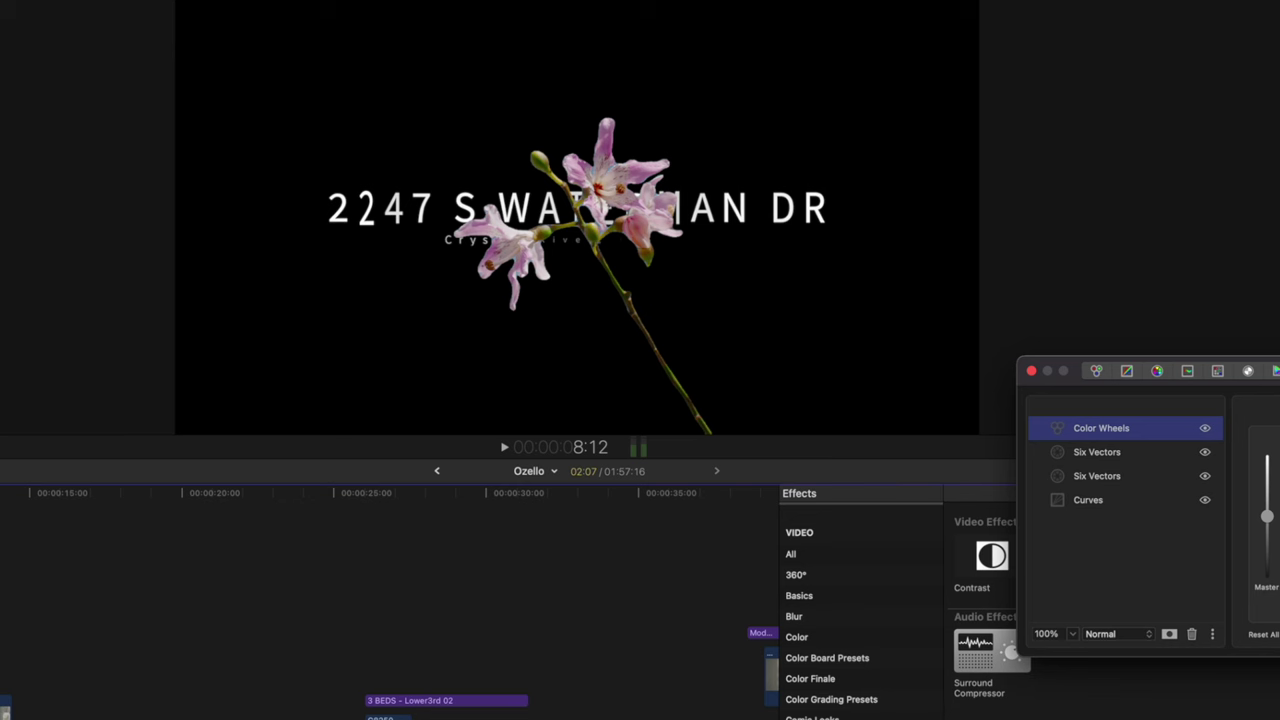
left_click(1033, 372)
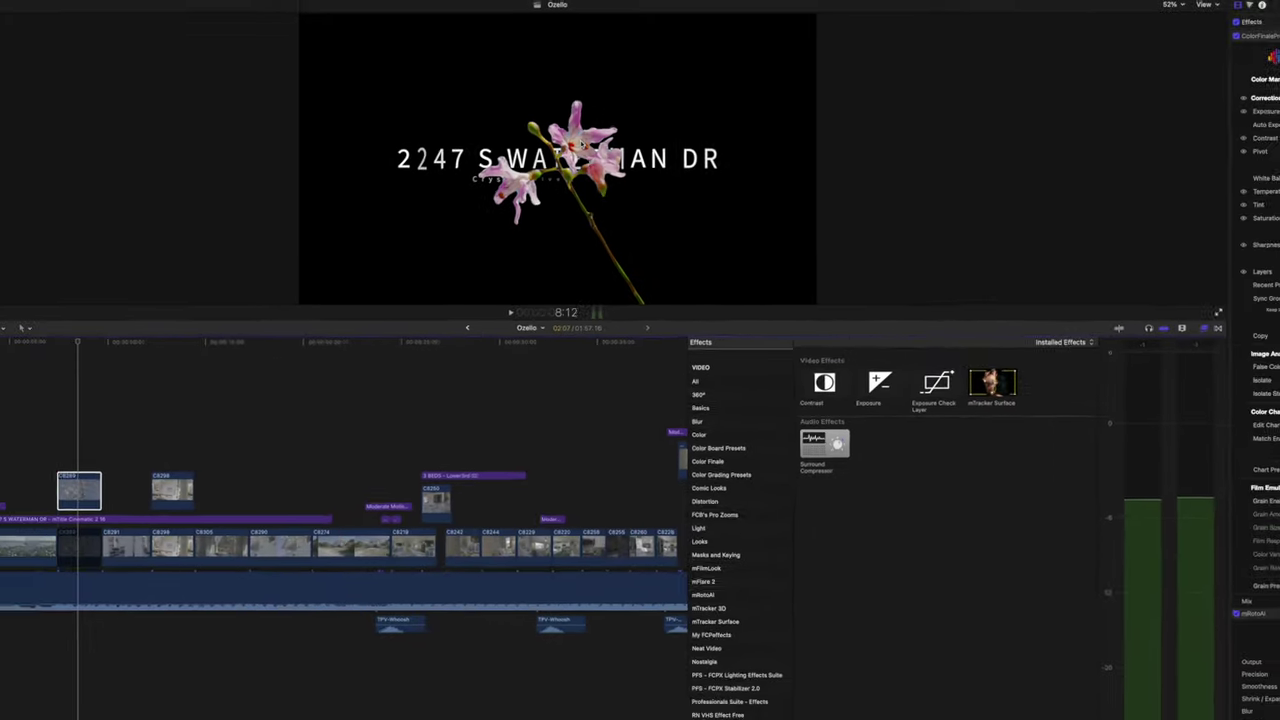
Delete the masked flower copy connected above the storyline flower clip.
left_click(148, 475)
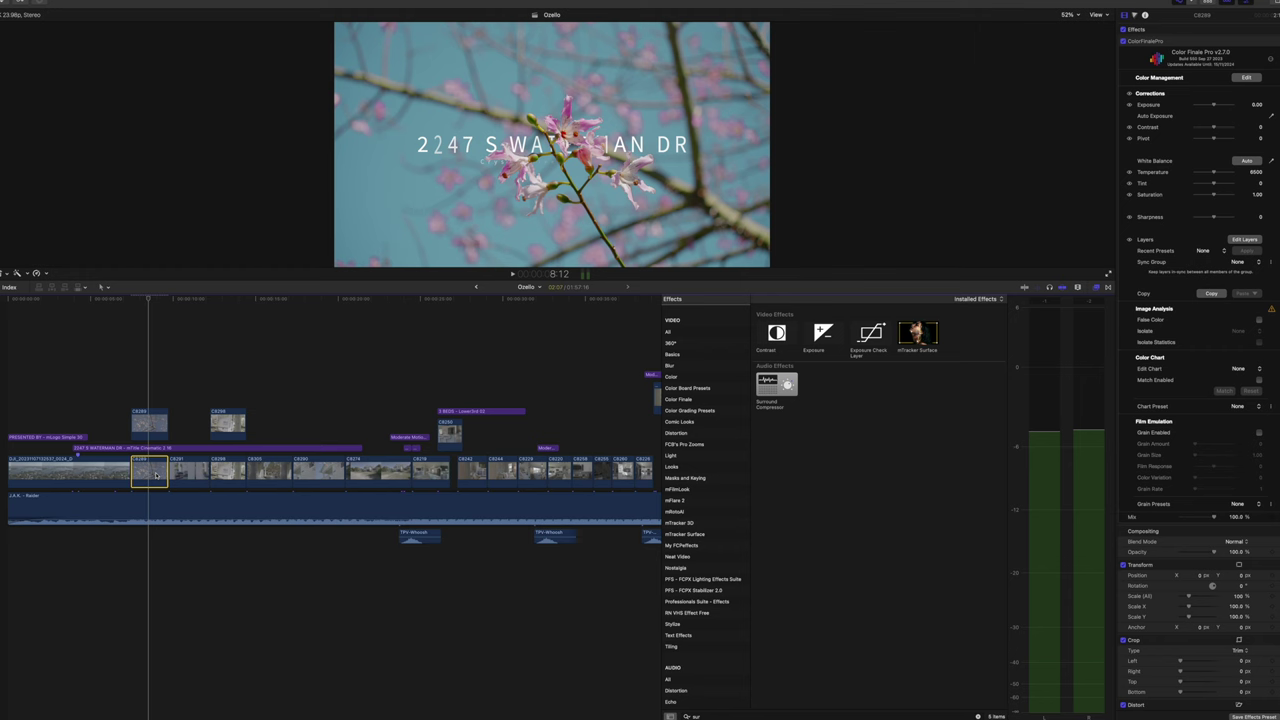
left_click(160, 427)
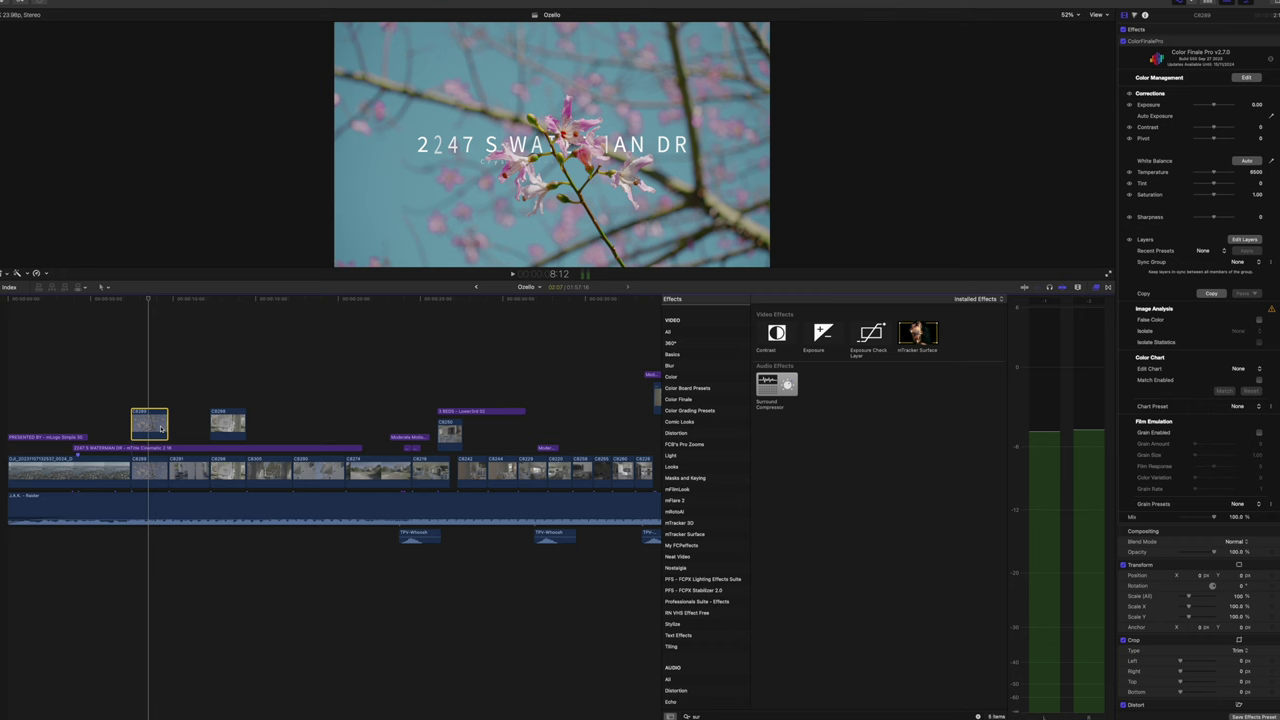
key("Delete")
left_click(163, 466)
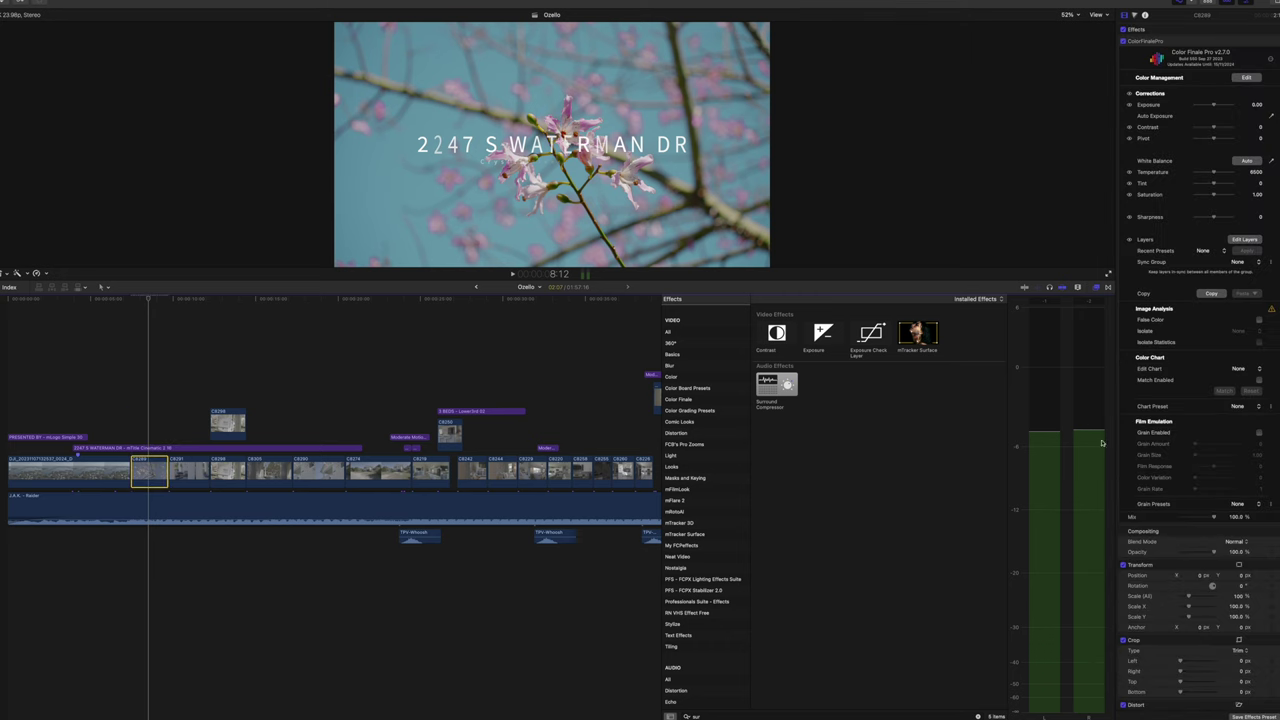
scroll(1196, 528, "up", 5)
scroll(1226, 502, "down", 4)
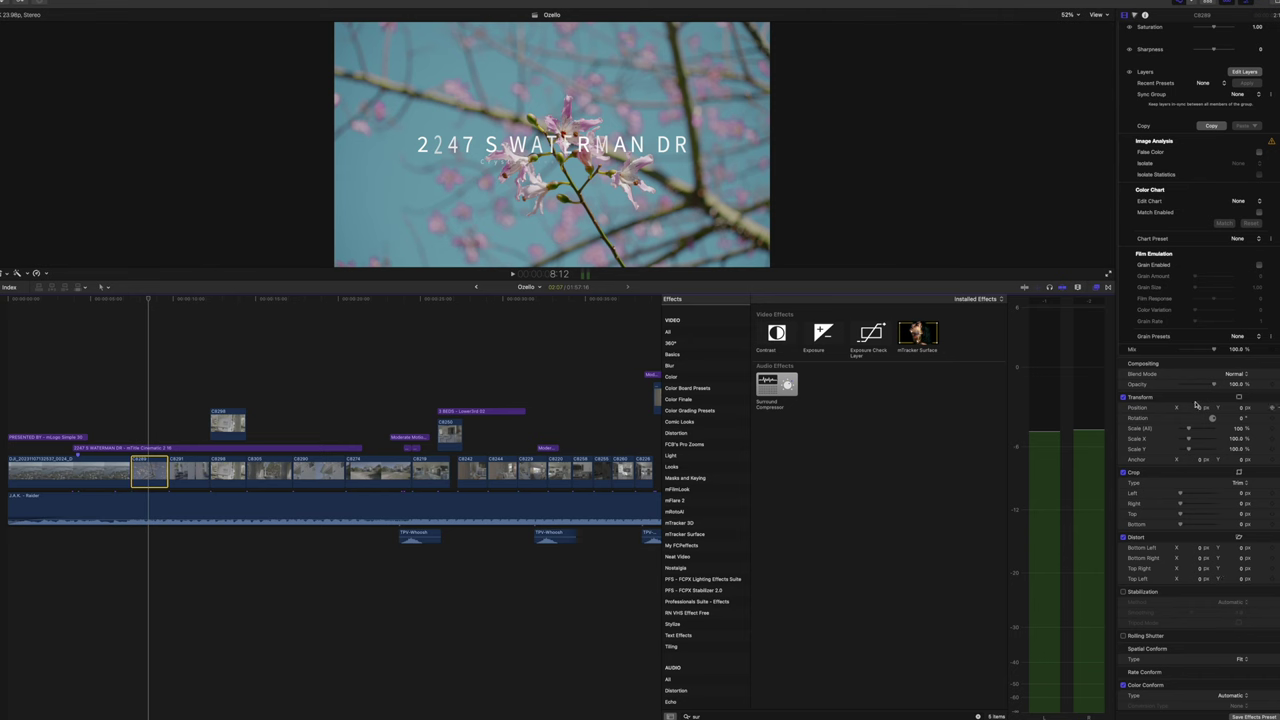
Search the Effects browser for 'rot' and apply mRotoAI to the flower clip.
scroll(1196, 404, "up", 4)
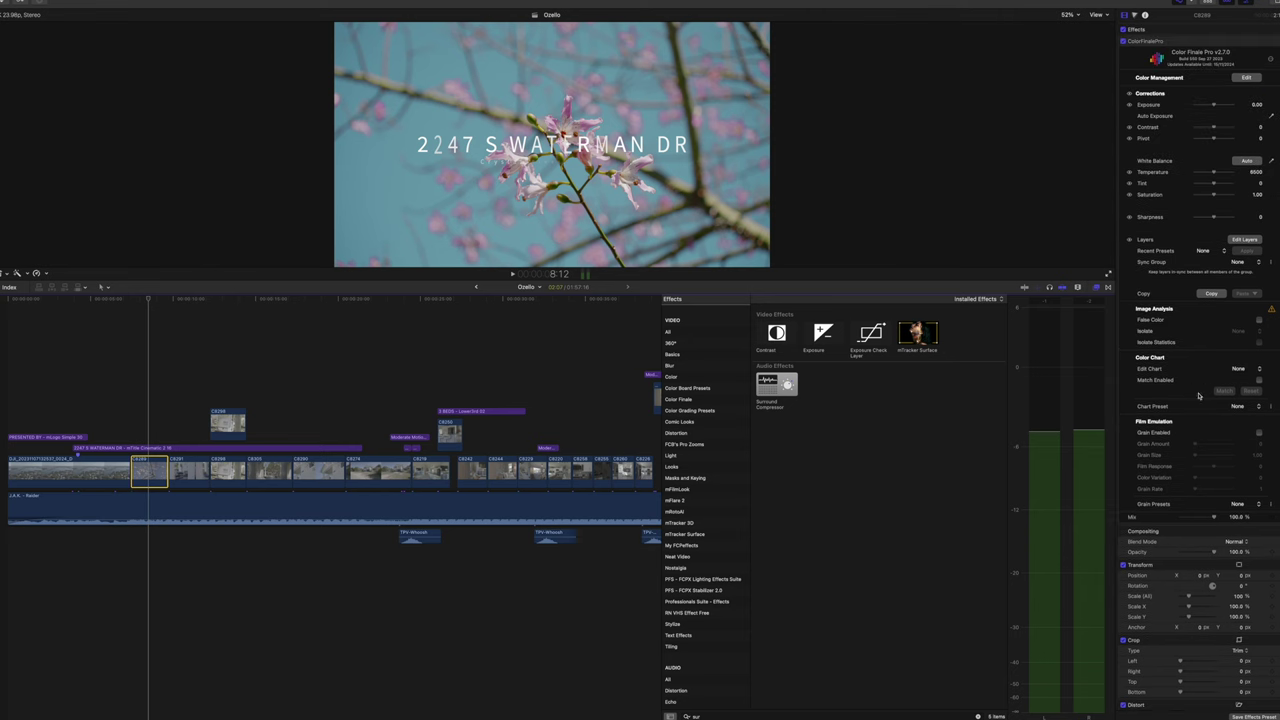
double_click(697, 716)
type("rot")
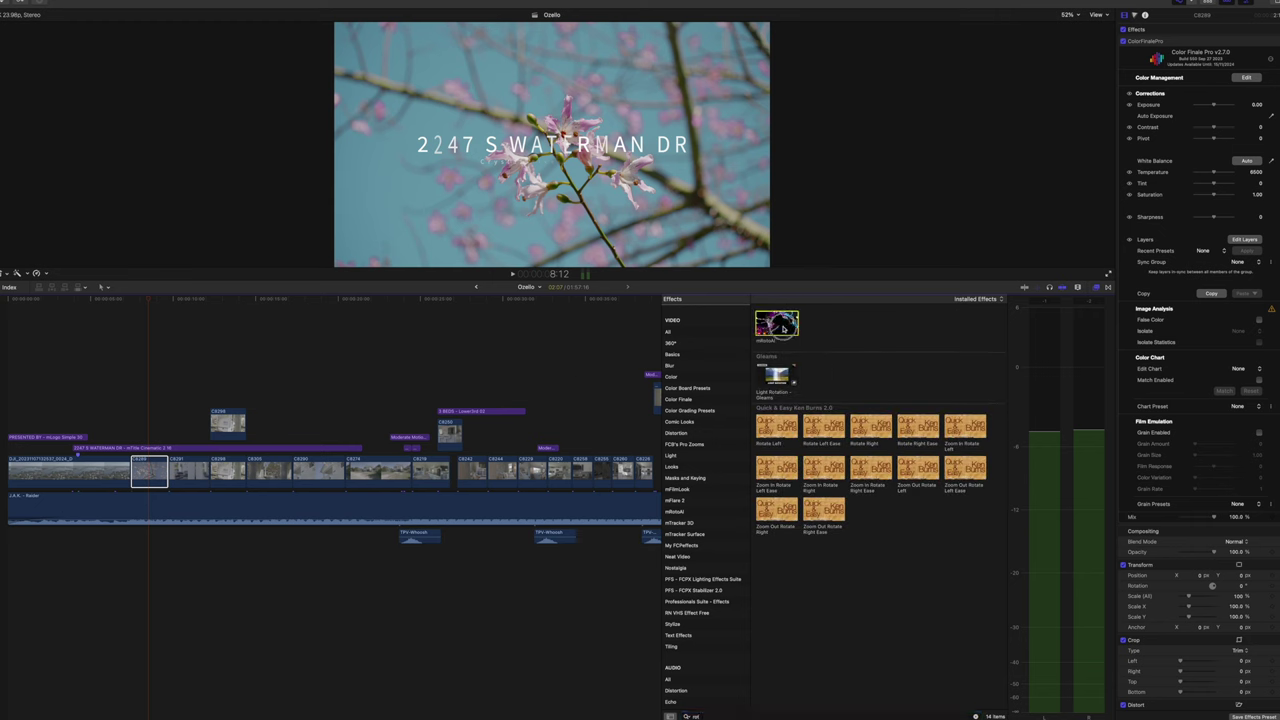
left_click_drag(786, 327, 150, 474)
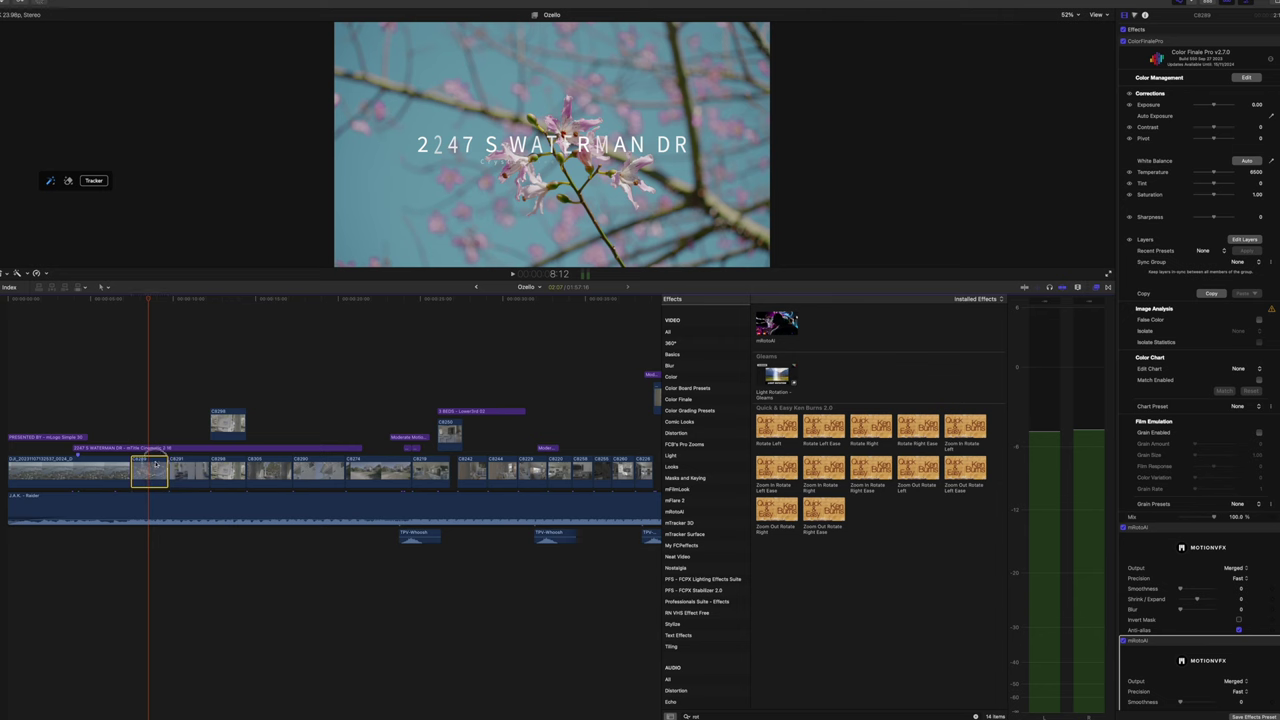
Move the flower clip up into a connected position above the storyline.
left_click_drag(155, 463, 157, 434)
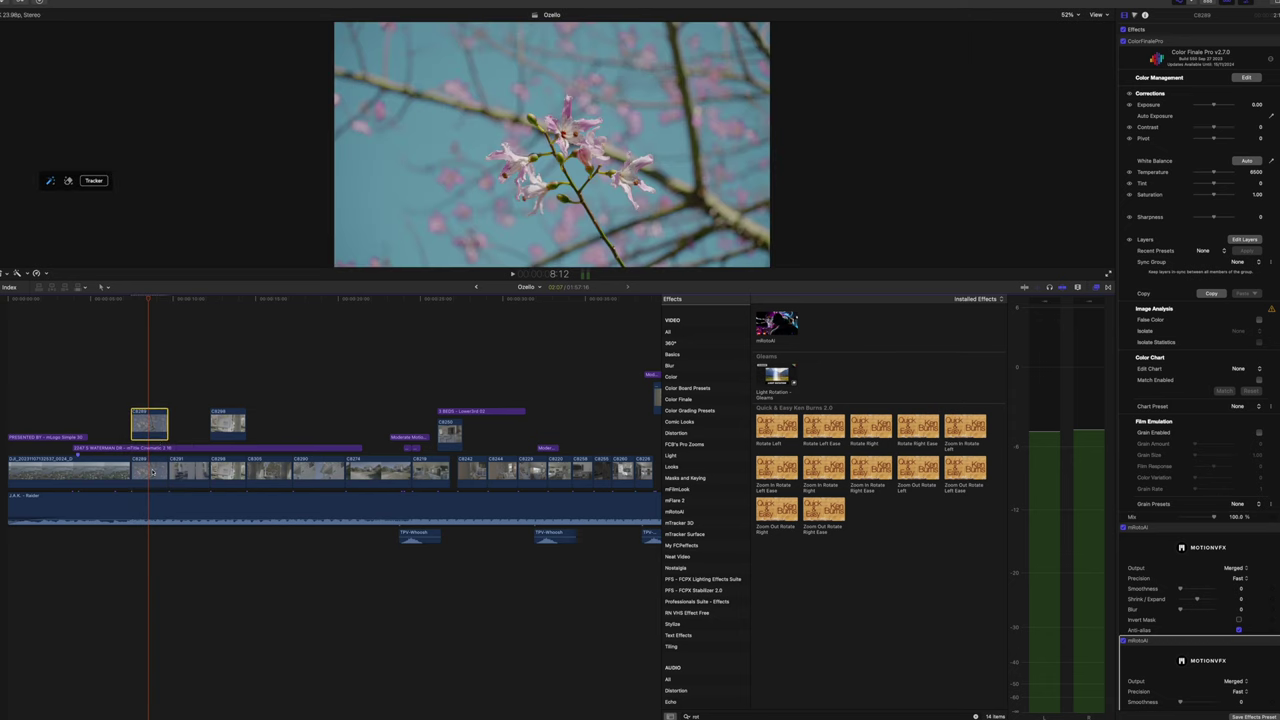
key("super+z")
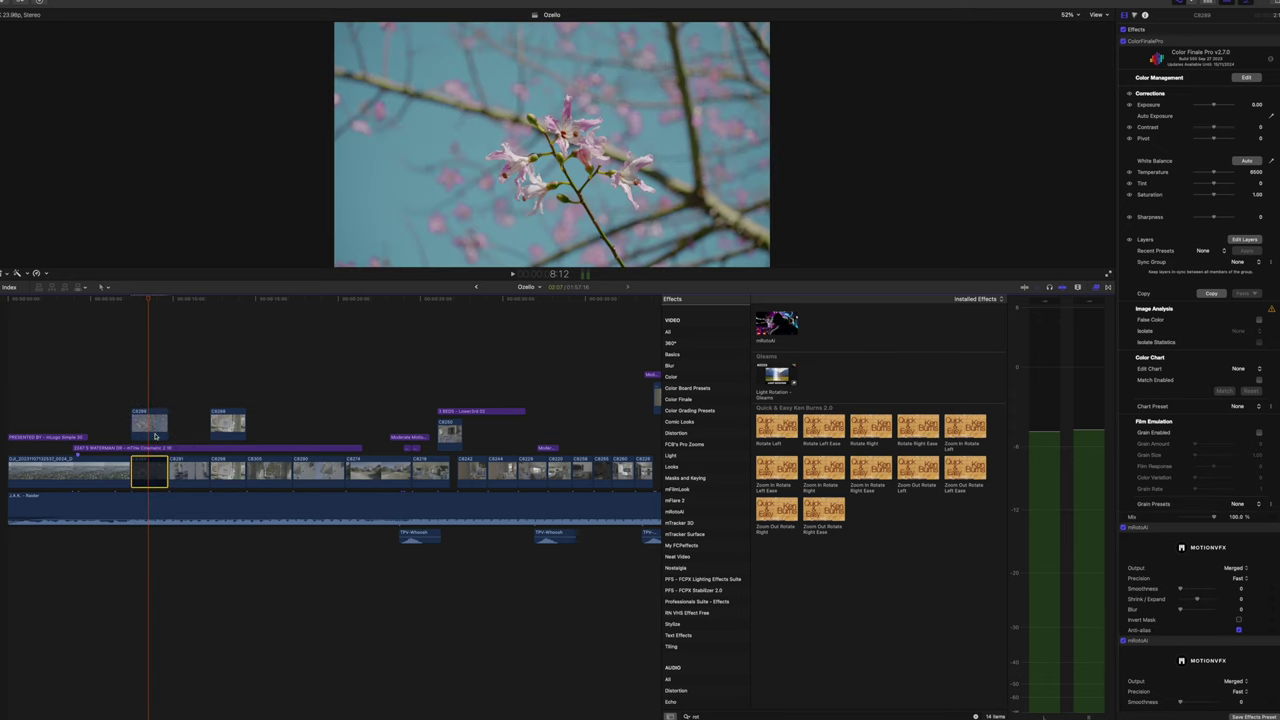
key("super+shift+z")
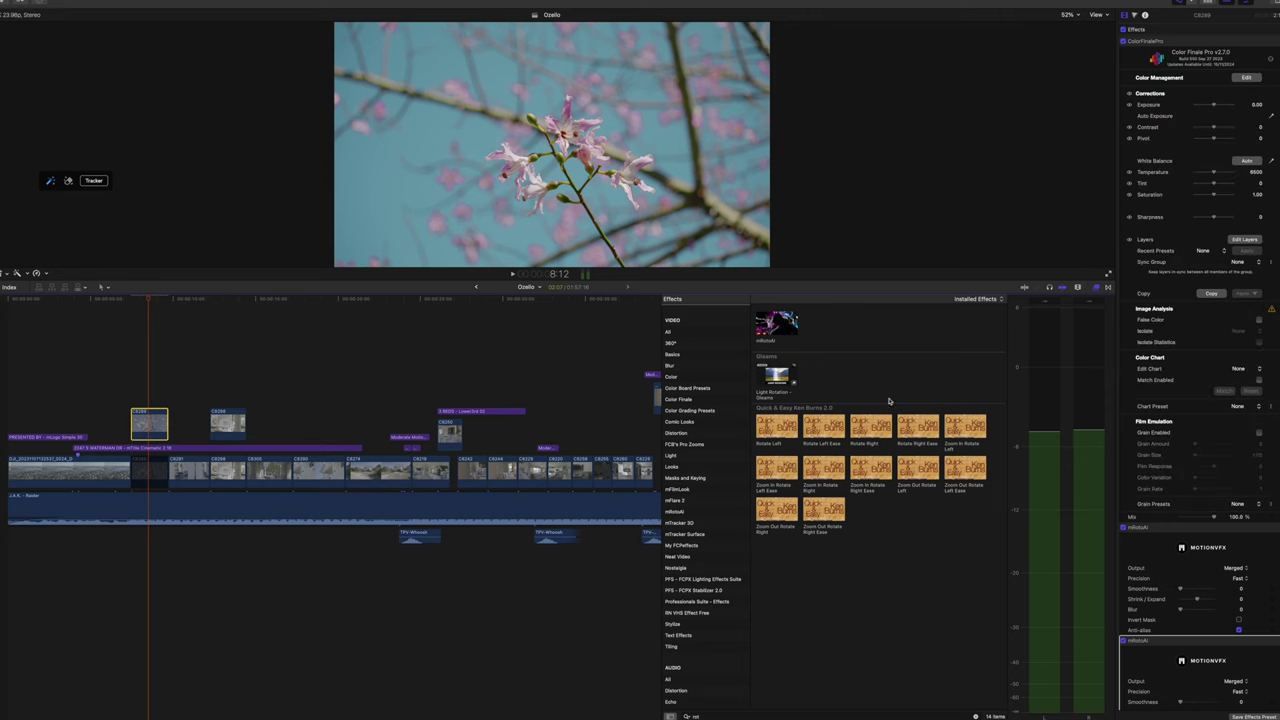
scroll(1214, 405, "down", 2)
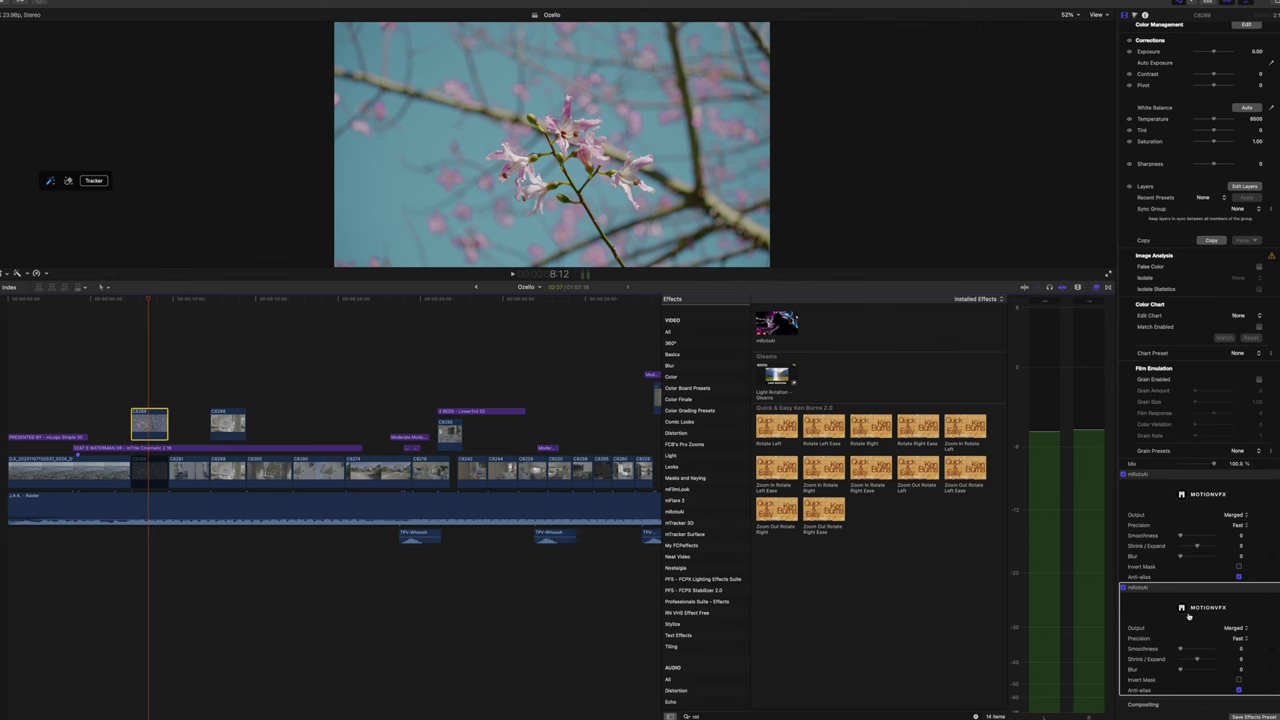
Paint the mRotoAI mask over the centre and top flowers, the stem, and the left flowers.
left_click(50, 183)
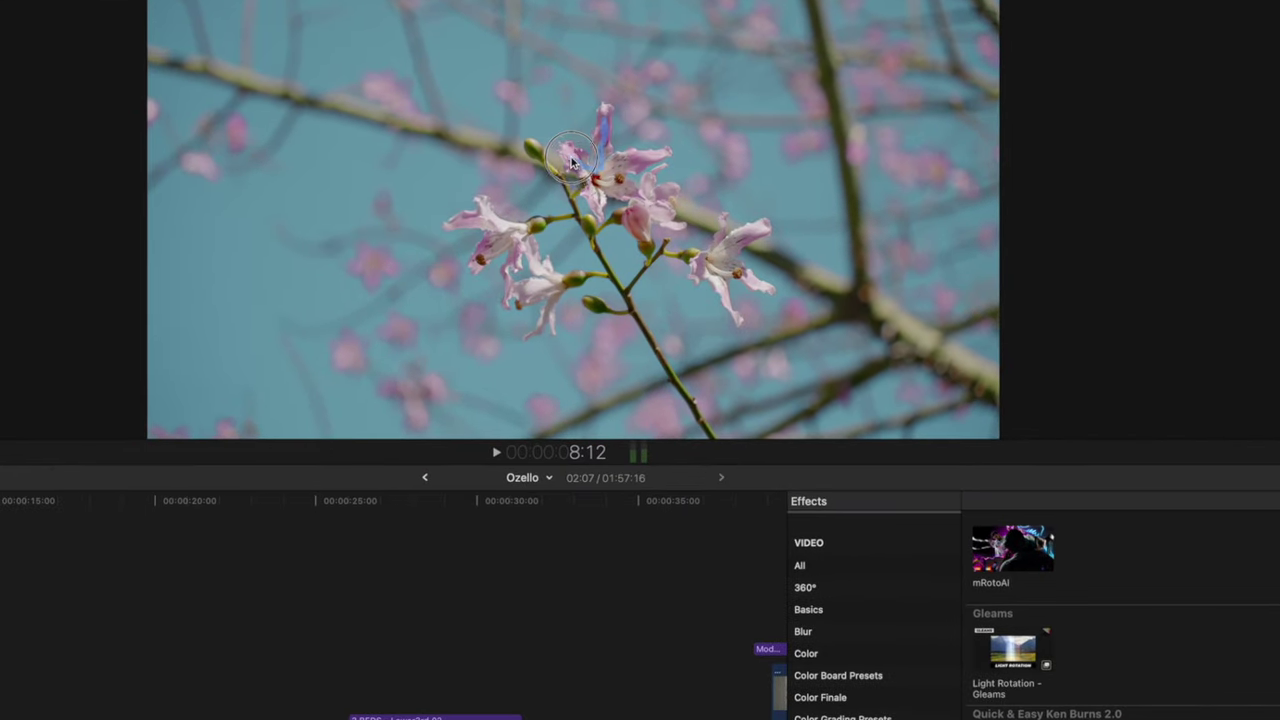
mouse_move(590, 188)
left_mouse_down()
mouse_move(600, 200)
mouse_move(628, 192)
mouse_move(610, 180)
mouse_move(655, 163)
mouse_move(590, 180)
mouse_move(560, 160)
left_mouse_up()
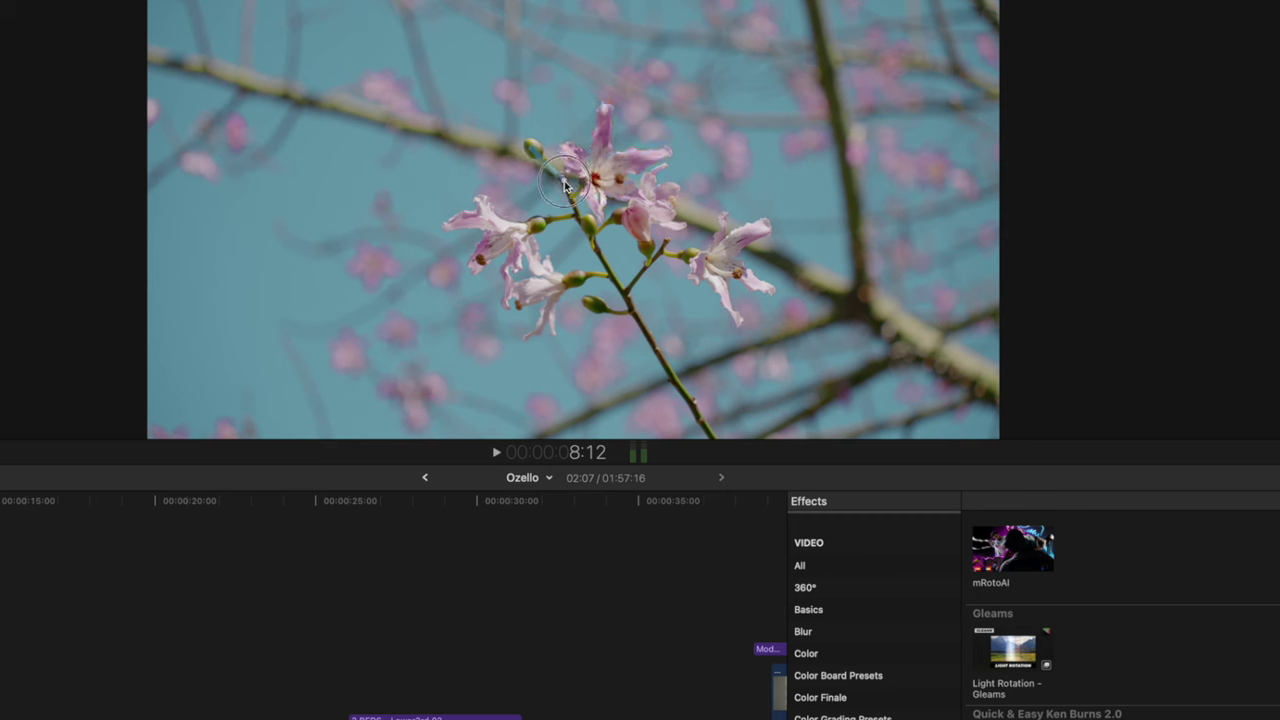
left_click_drag(565, 184, 548, 165)
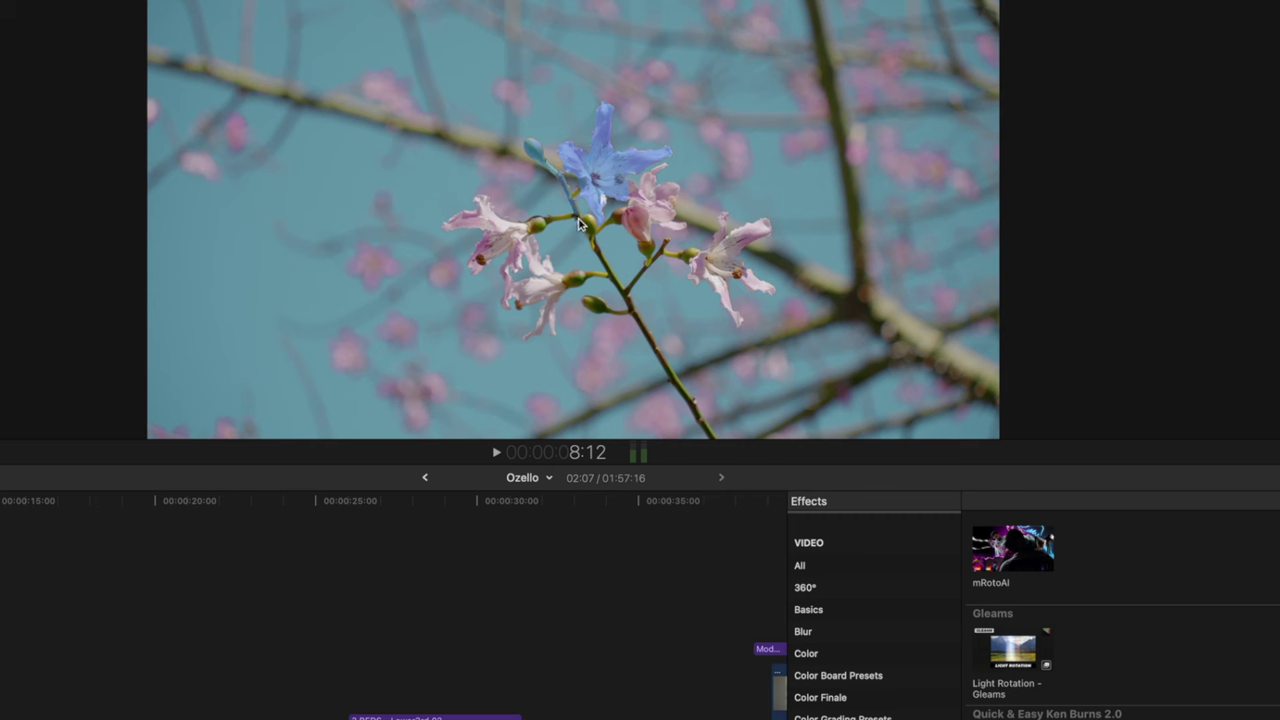
left_click_drag(585, 228, 648, 344)
mouse_move(505, 234)
left_mouse_down()
mouse_move(464, 218)
mouse_move(492, 225)
mouse_move(488, 205)
mouse_move(497, 229)
mouse_move(478, 262)
mouse_move(514, 238)
mouse_move(505, 295)
mouse_move(524, 252)
mouse_move(550, 284)
mouse_move(523, 295)
mouse_move(555, 283)
mouse_move(548, 267)
mouse_move(548, 332)
left_mouse_up()
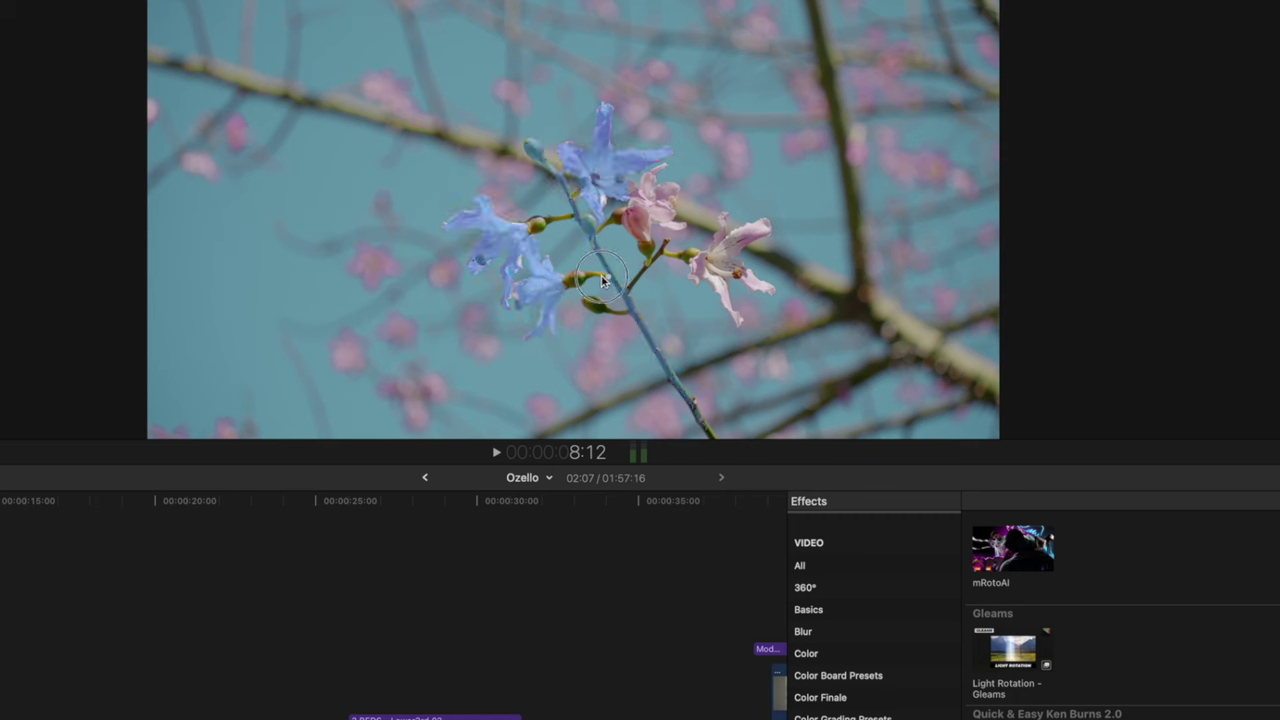
left_click_drag(553, 287, 537, 251)
mouse_move(632, 218)
left_mouse_down()
mouse_move(628, 180)
mouse_move(660, 199)
mouse_move(669, 229)
mouse_move(641, 210)
mouse_move(643, 242)
mouse_move(636, 213)
mouse_move(597, 248)
left_mouse_up()
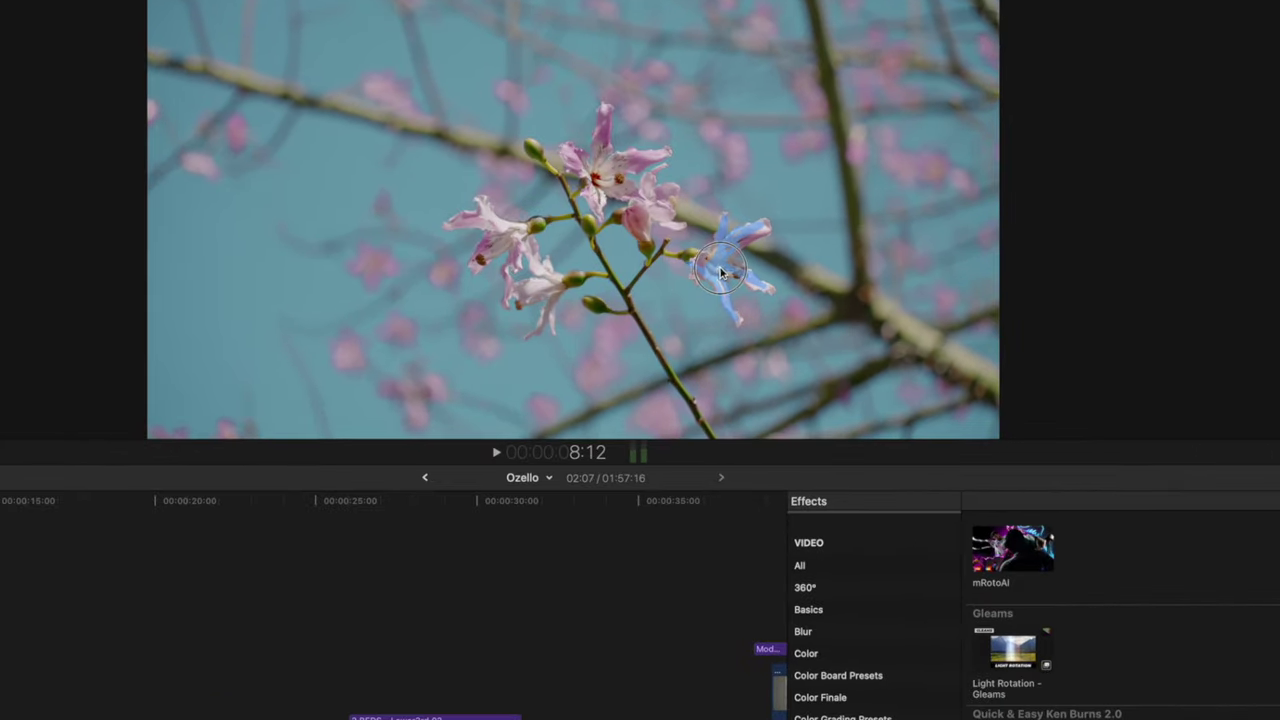
Add the right-hand blossom and lower bud to the mask, then hide the overlay to check it.
left_click(725, 272)
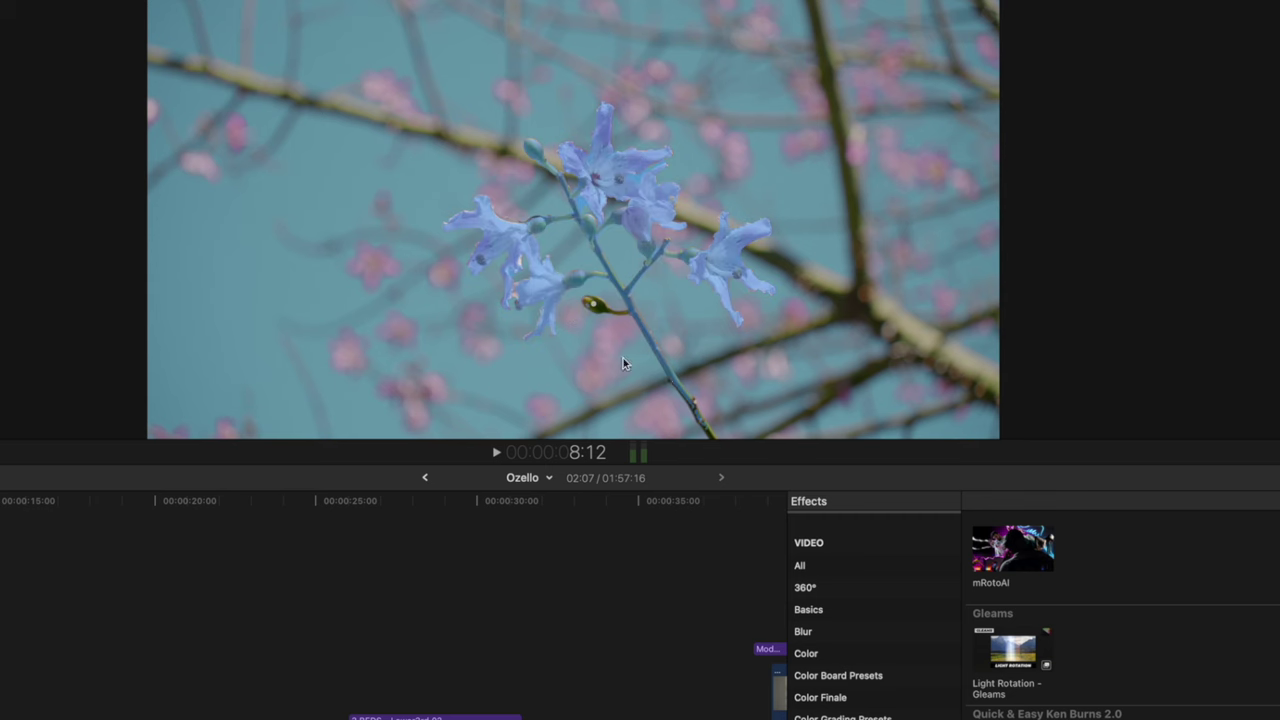
left_click(588, 306)
left_click(515, 270)
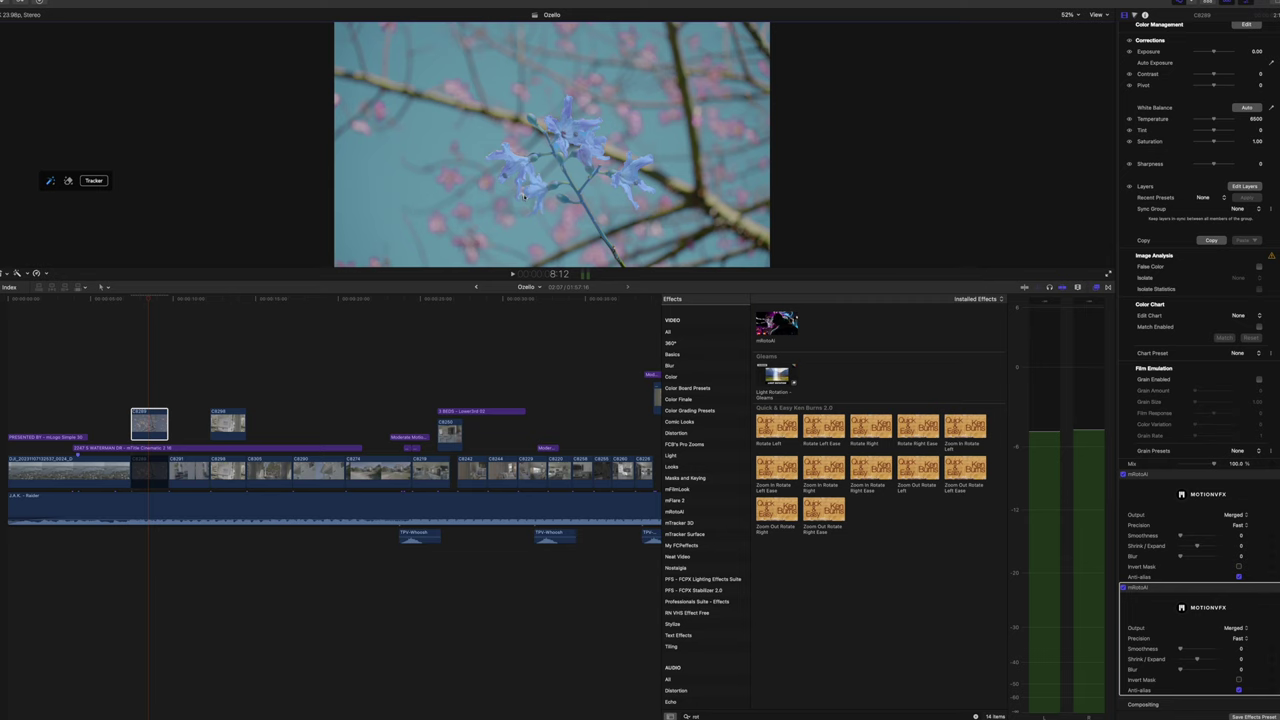
left_click(522, 196)
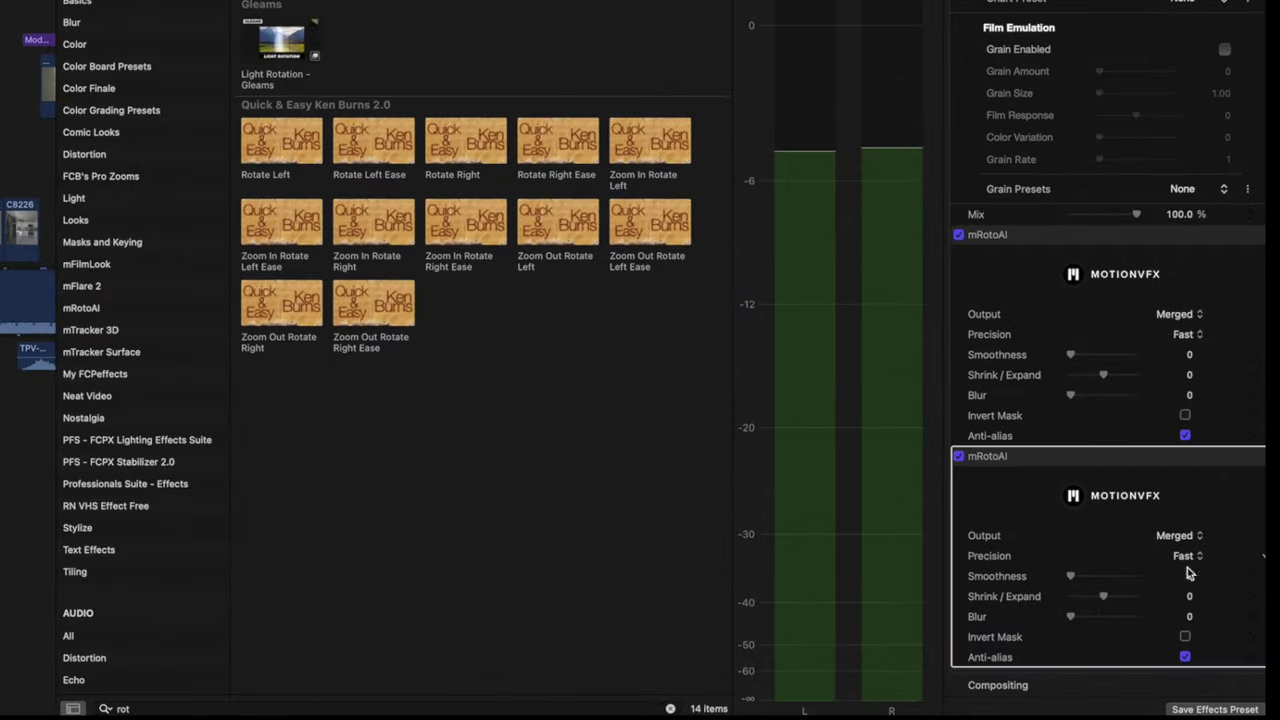
Raise the second mRotoAI's Smoothness to 0.18 and set Shrink/Expand to 0.18.
mouse_move(1070, 578)
left_mouse_down()
mouse_move(1090, 585)
mouse_move(1074, 583)
left_mouse_up()
mouse_move(1105, 598)
left_mouse_down()
mouse_move(1129, 601)
mouse_move(1097, 603)
mouse_move(1114, 604)
left_mouse_up()
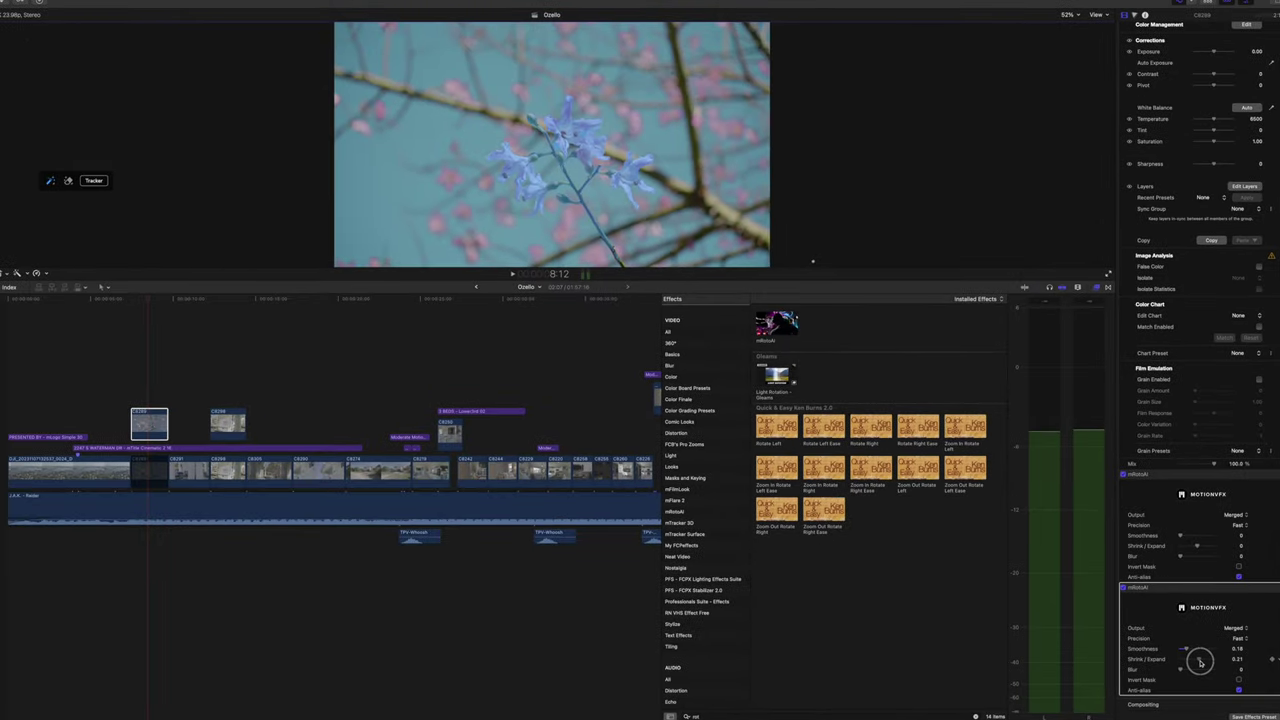
left_click_drag(1200, 661, 1197, 661)
left_click(1250, 641)
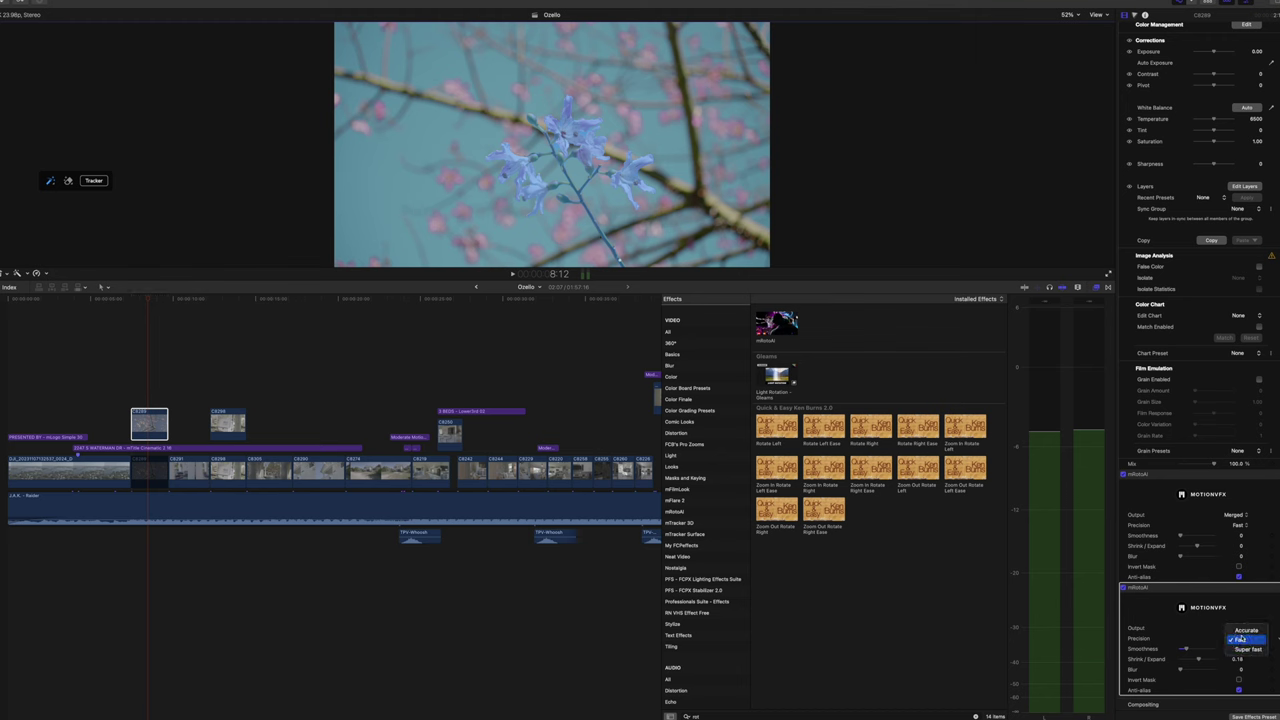
left_click(1244, 631)
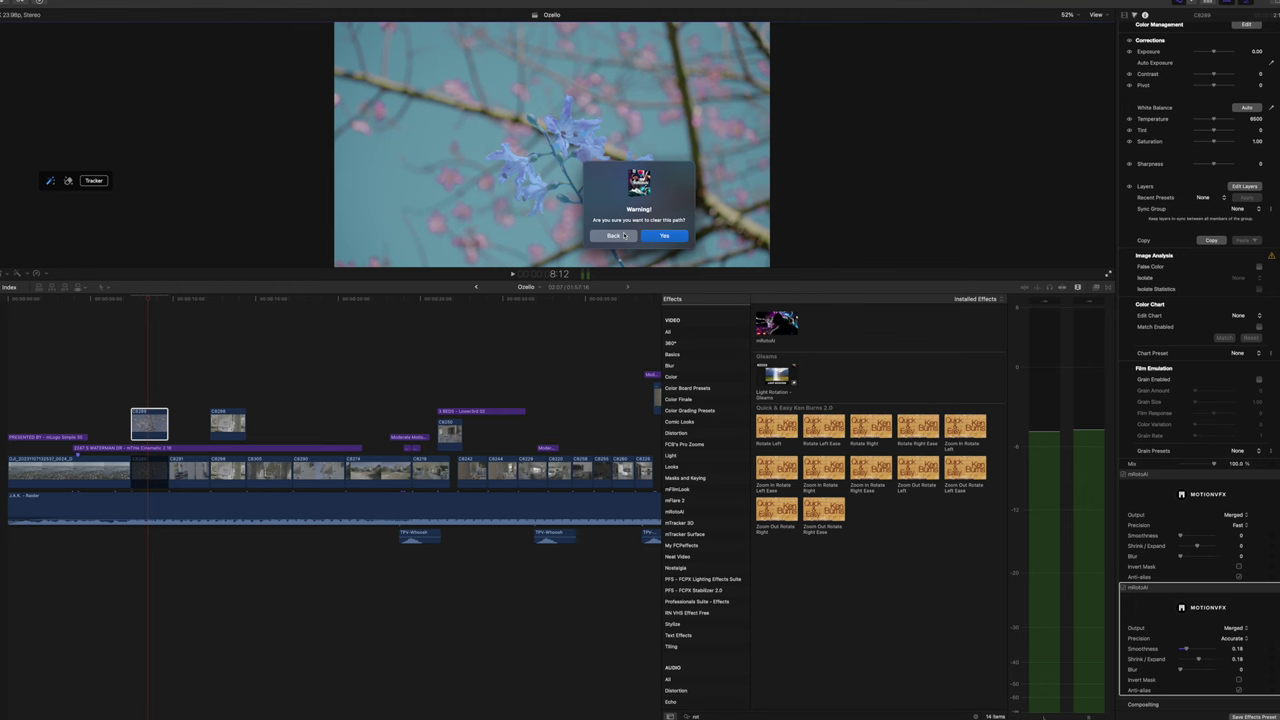
left_click(627, 238)
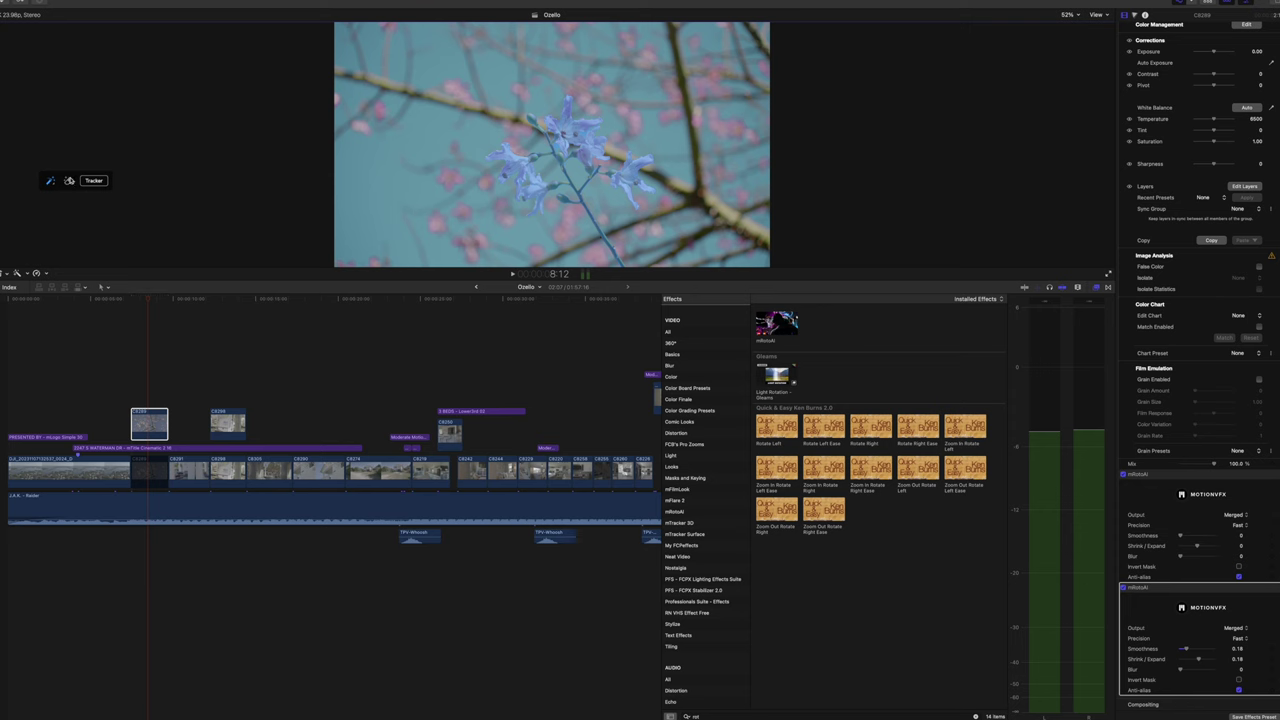
Track the flower mask forward and backward through all 54 frames of clip C2289.
left_click(94, 181)
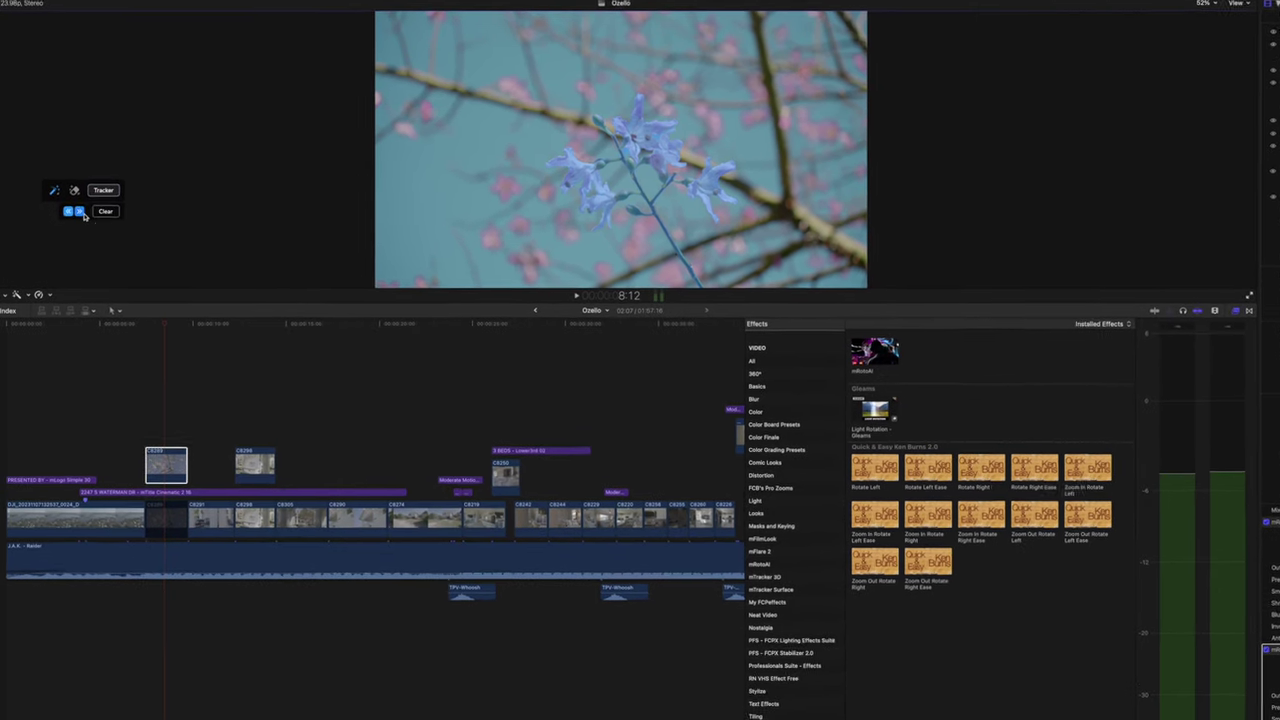
left_click(80, 212)
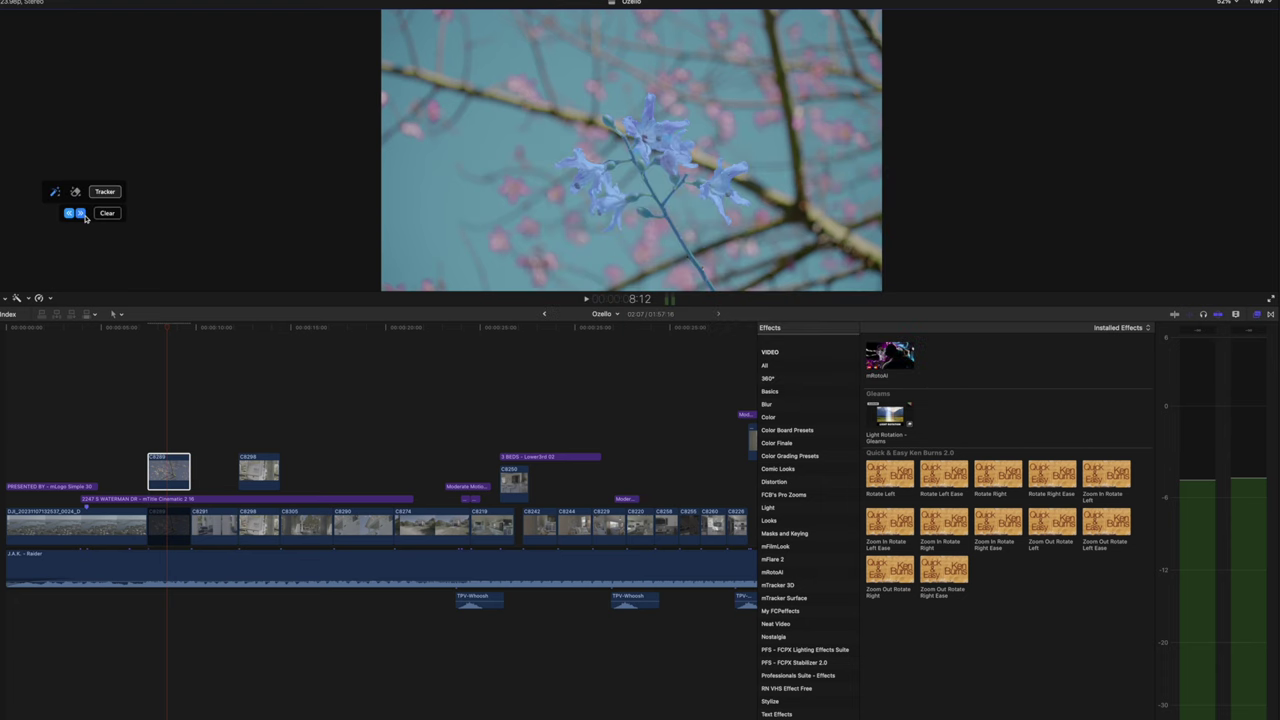
left_click(68, 215)
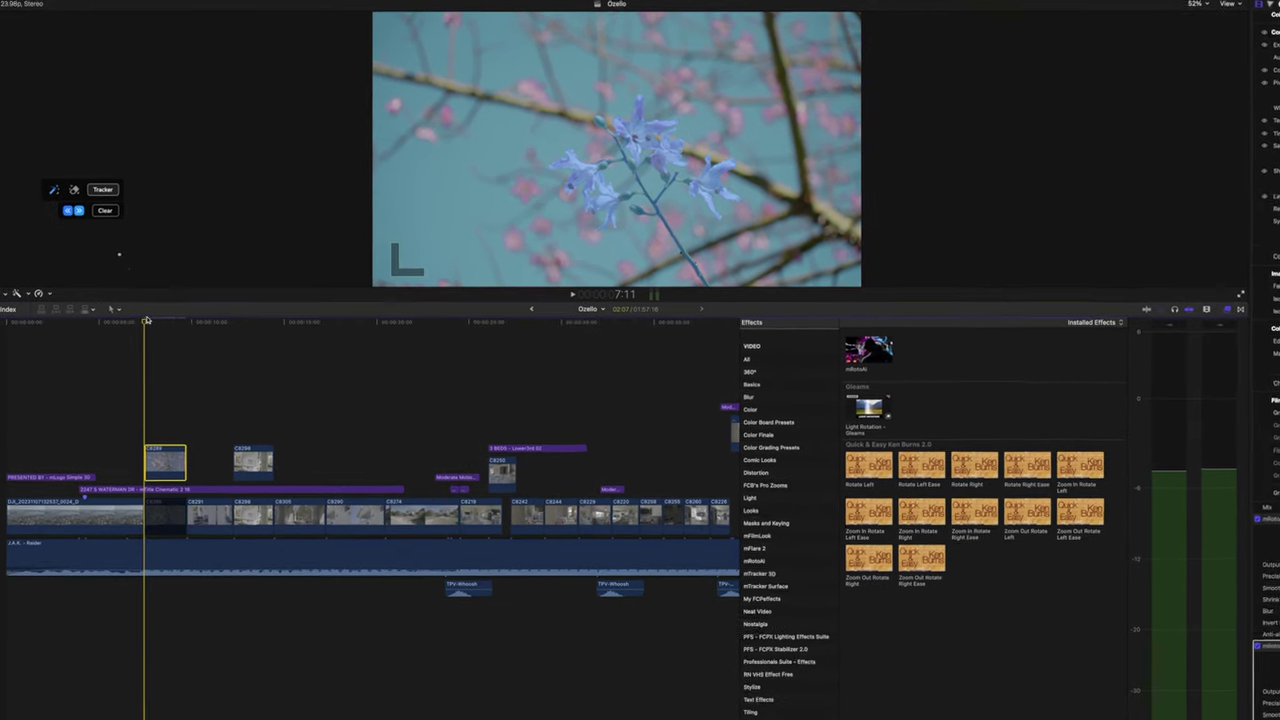
left_click(79, 211)
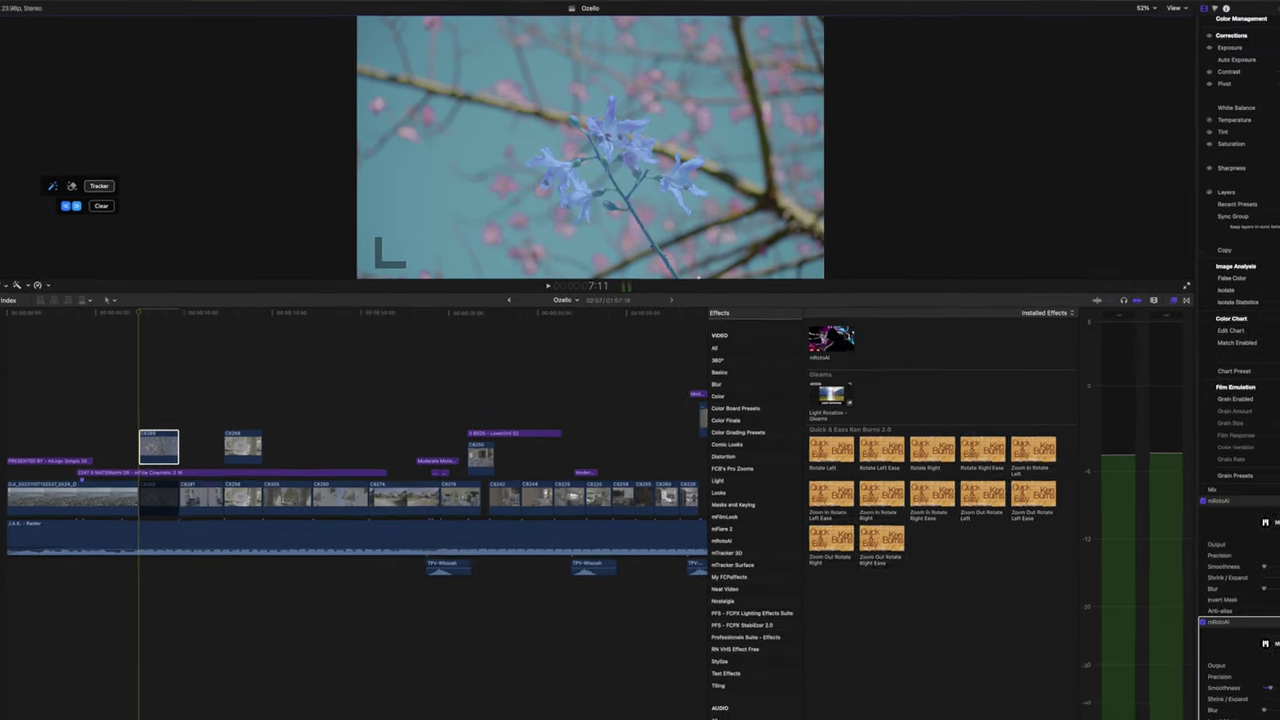
Set mRotoAI Output to Masked Video and select the blossom clip in the storyline.
left_click(1235, 628)
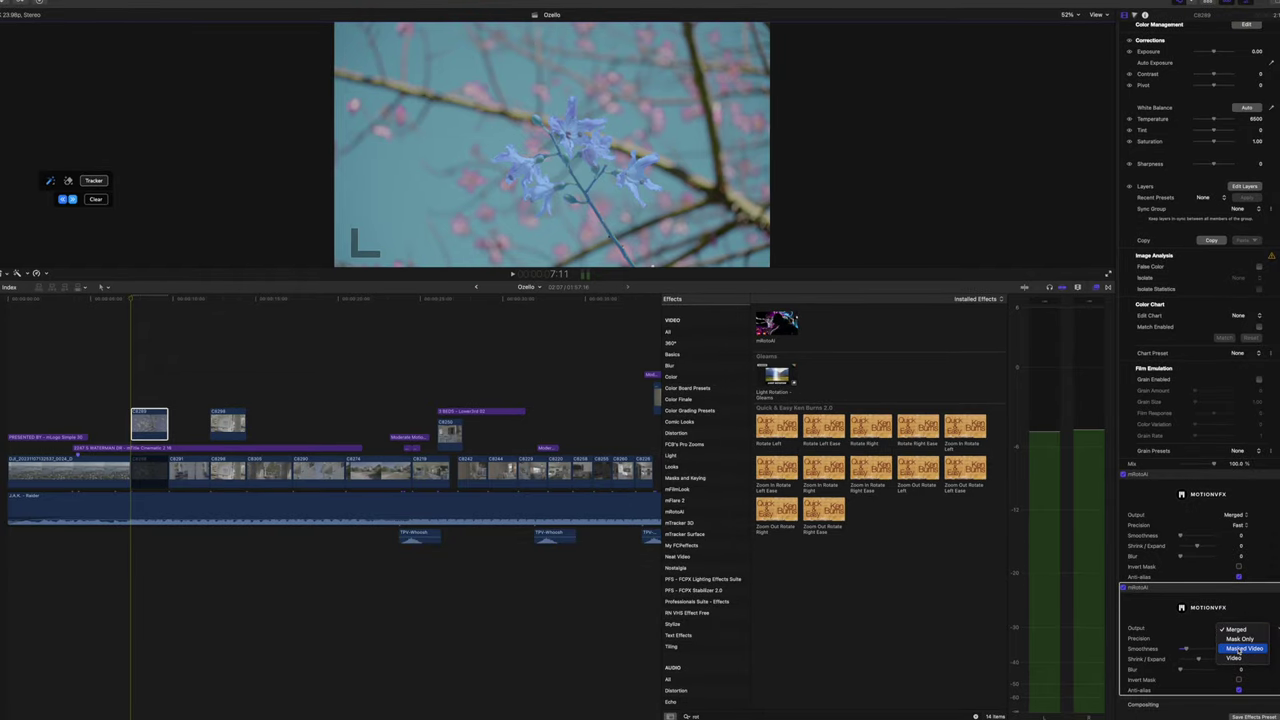
left_click(1238, 649)
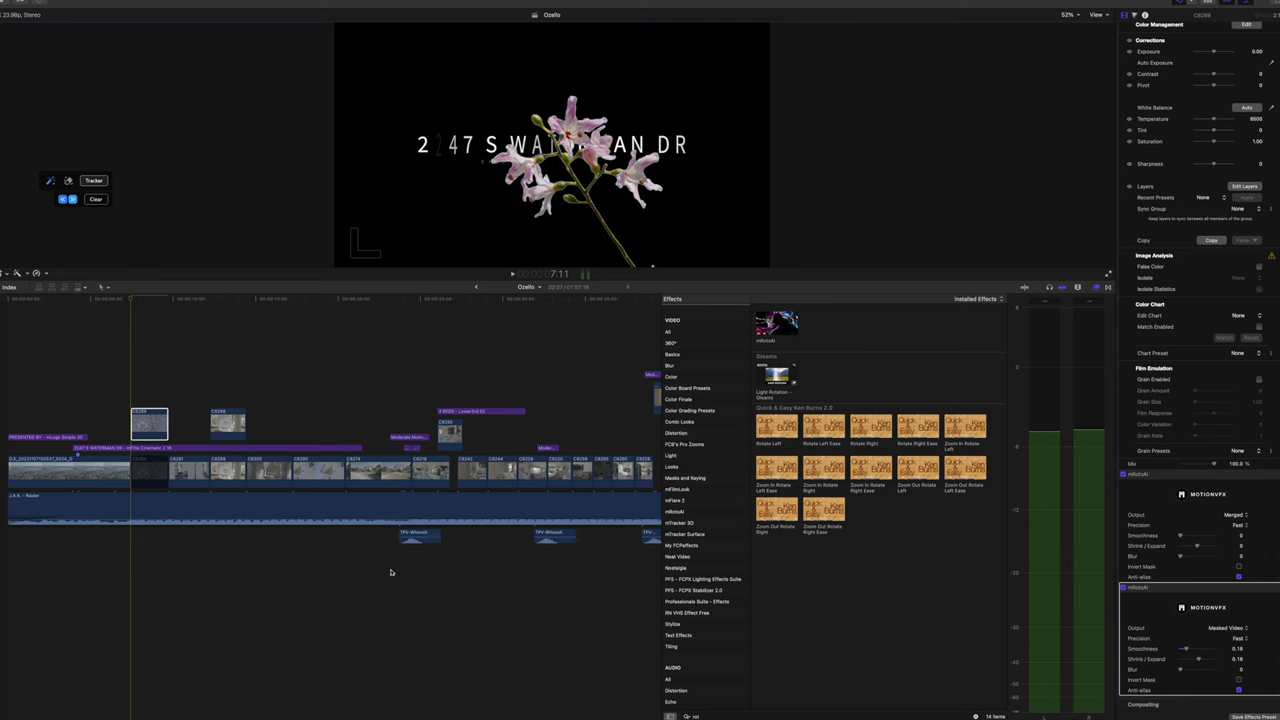
left_click(152, 479)
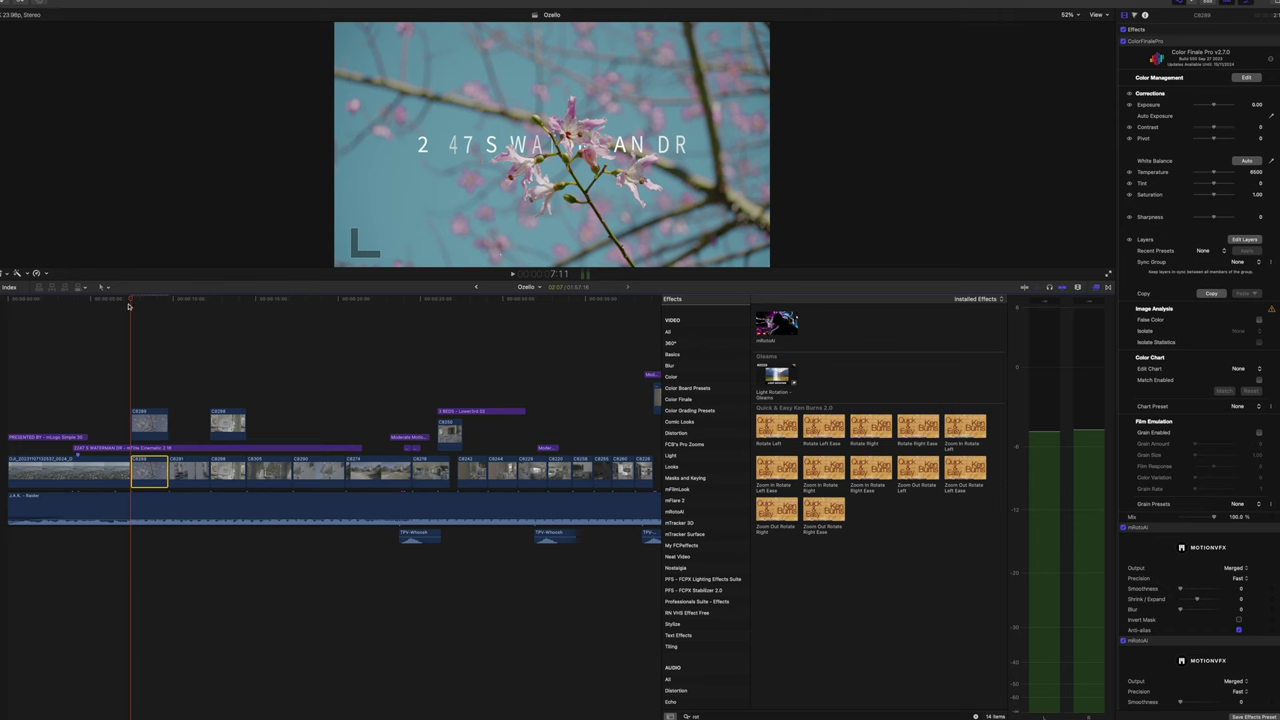
Play back the composite to review it, then return the playhead to 8:02.
left_click(514, 276)
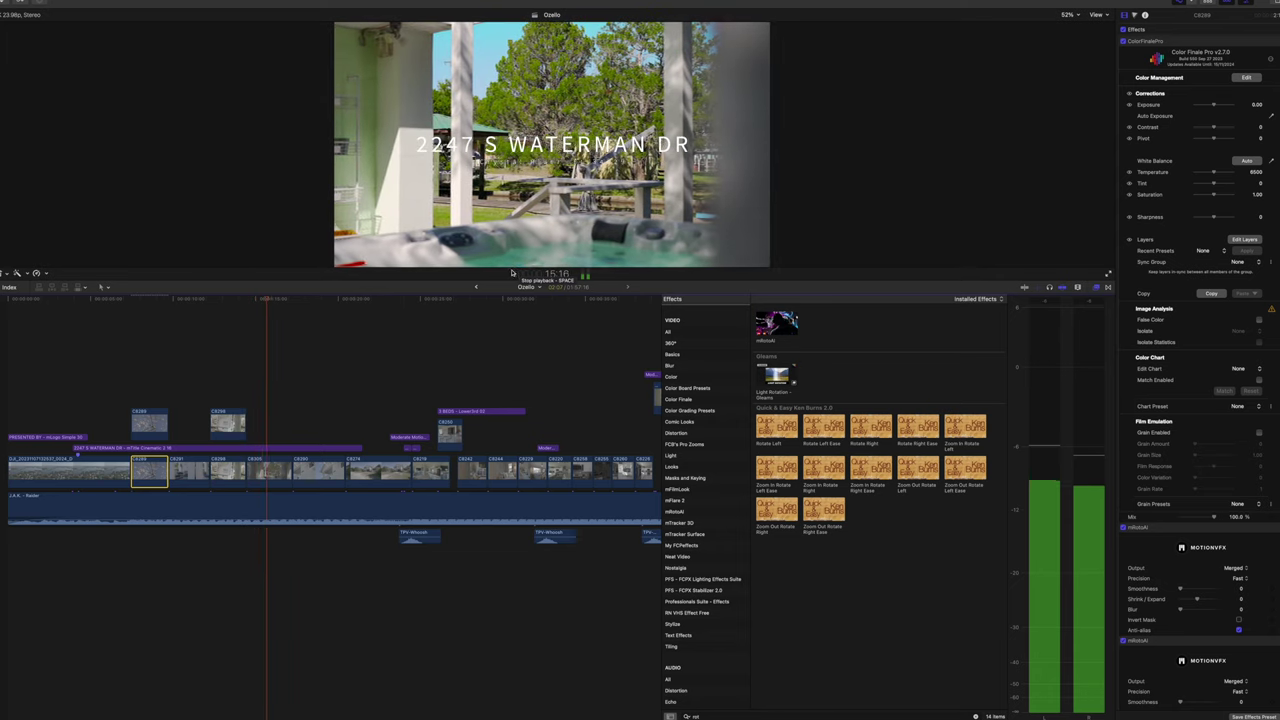
left_click(513, 274)
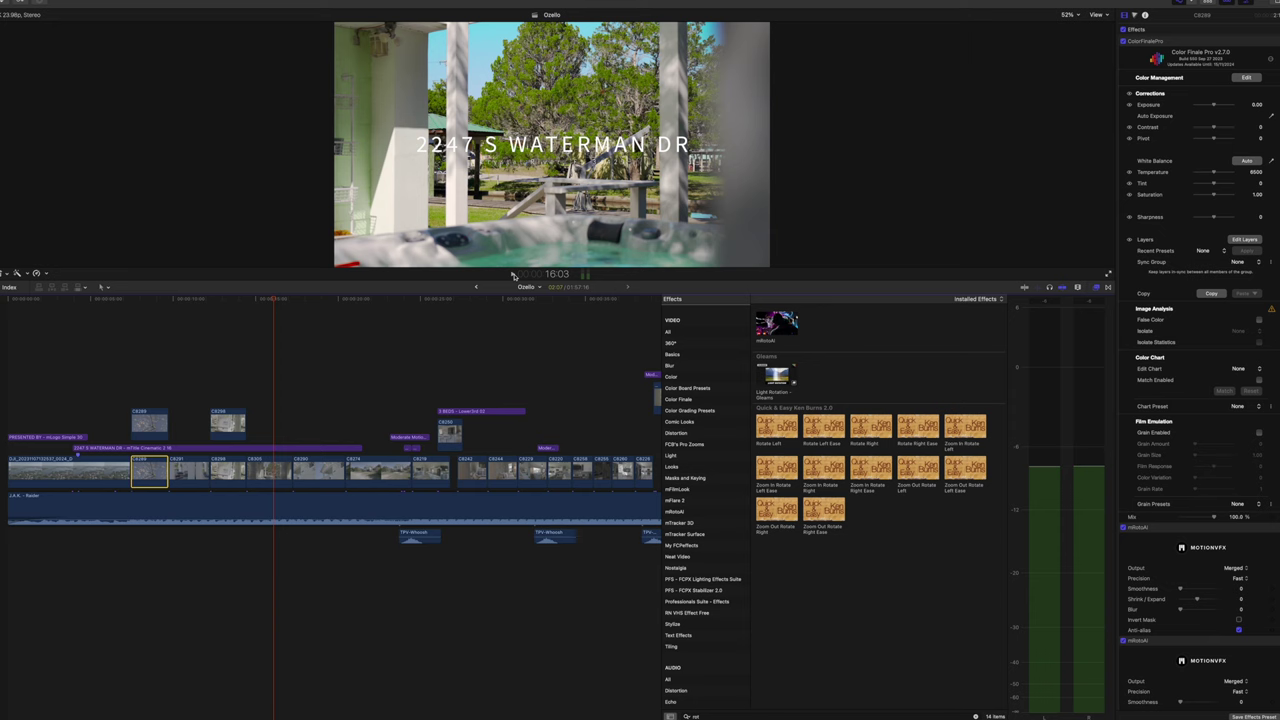
left_click(141, 302)
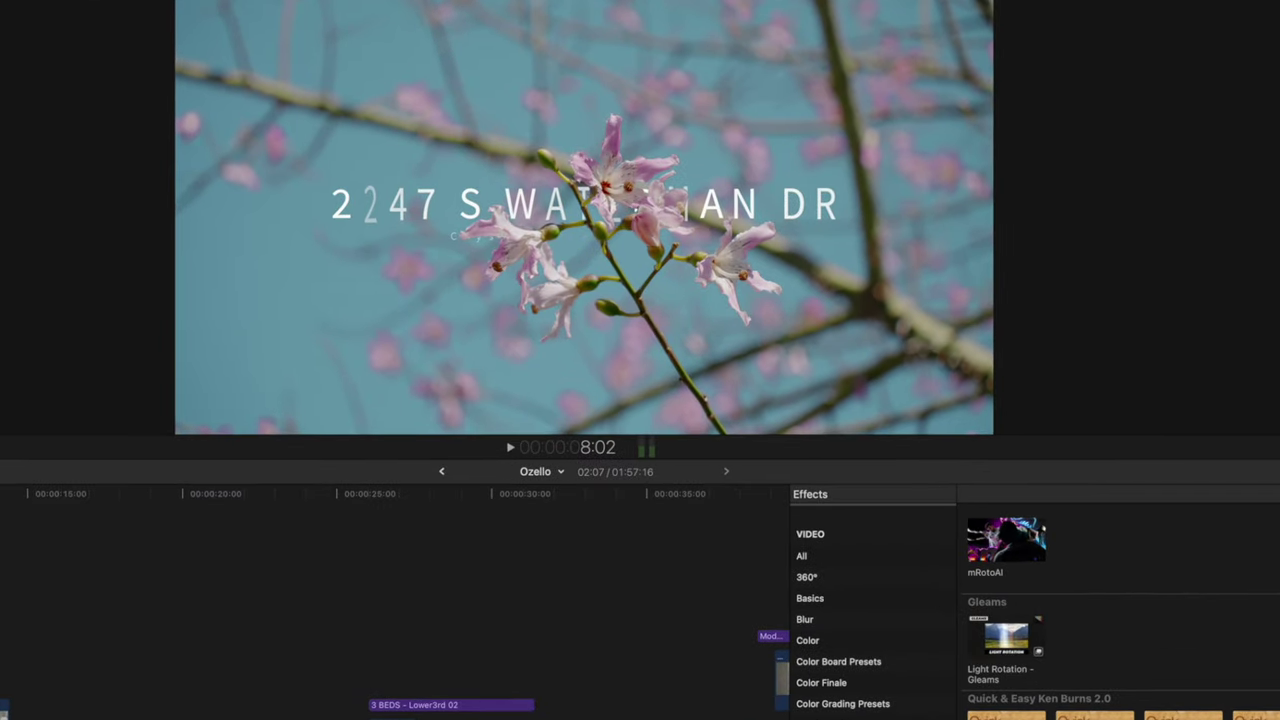
key("super+equal")
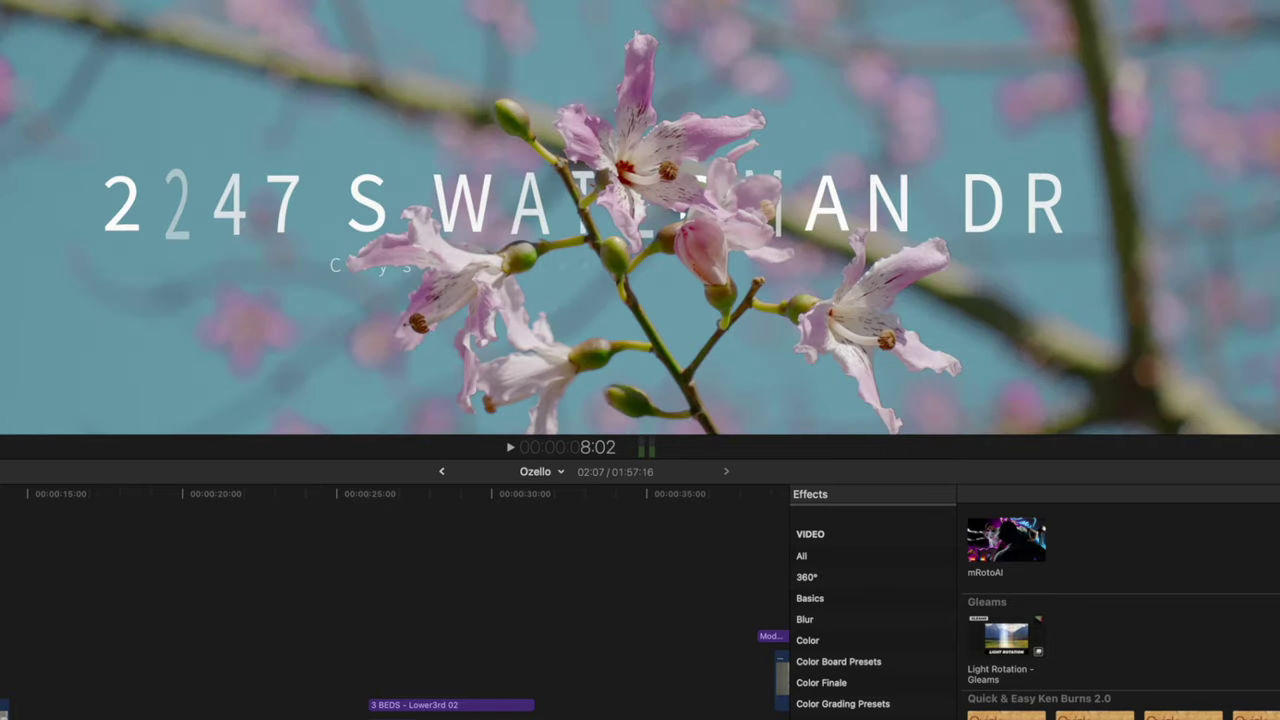